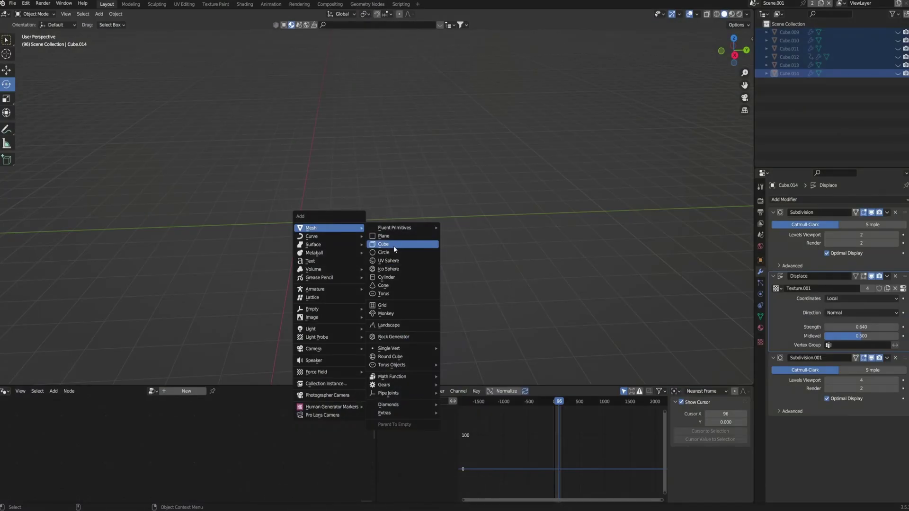
Add a cube and give it a Subdivision Surface modifier with 3 viewport levels.
{"action": "left_click", "coordinate": [394, 247]}
{"action": "key", "text": "KP_Decimal"}
{"action": "scroll", "coordinate": [349, 200], "scroll_direction": "down", "scroll_amount": 8}
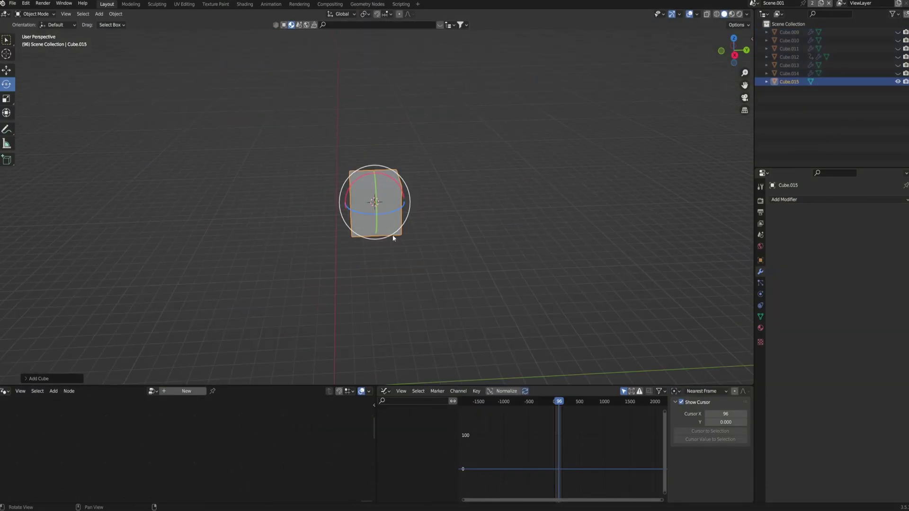
{"action": "left_click", "coordinate": [802, 198]}
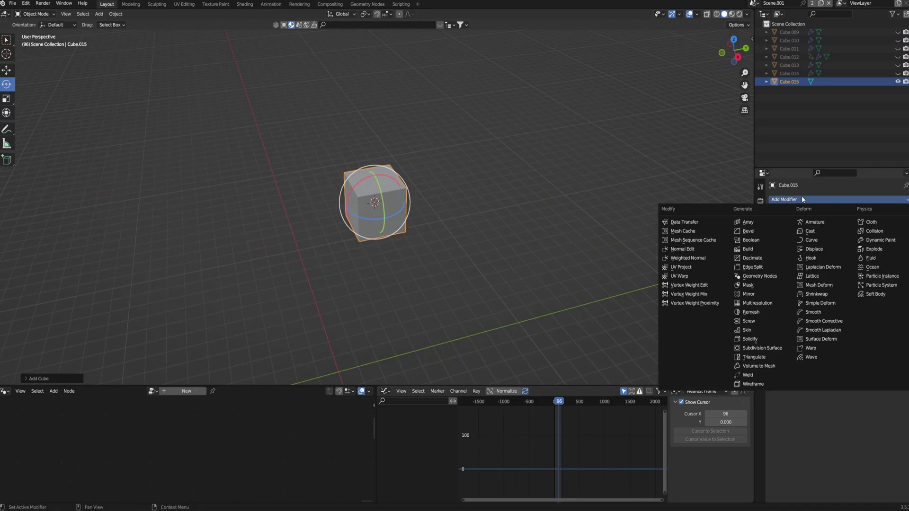
{"action": "left_click", "coordinate": [768, 347]}
{"action": "left_click", "coordinate": [896, 235]}
{"action": "left_click", "coordinate": [896, 235]}
{"action": "middle_click_drag", "start_coordinate": [750, 191], "coordinate": [689, 197], "text": "shift"}
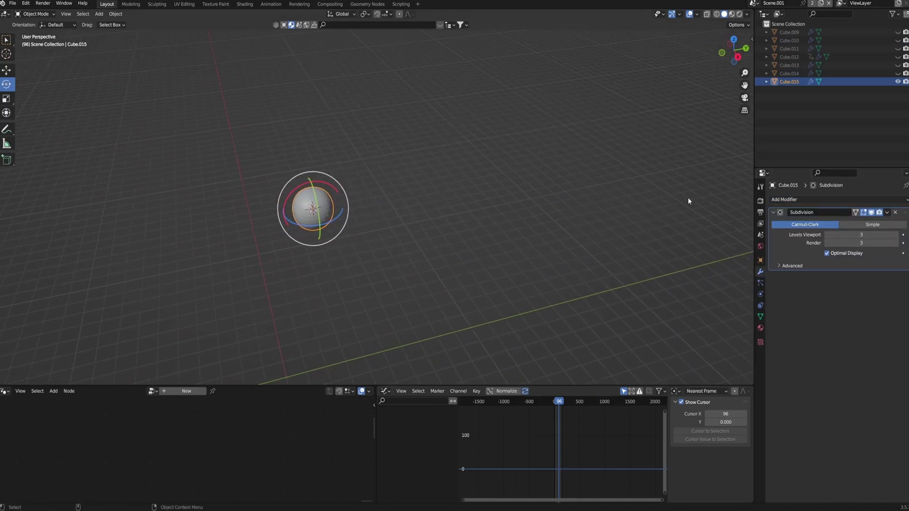
Add a Displace modifier to the cube and give it a new texture of type Voronoi.
{"action": "left_click", "coordinate": [828, 201]}
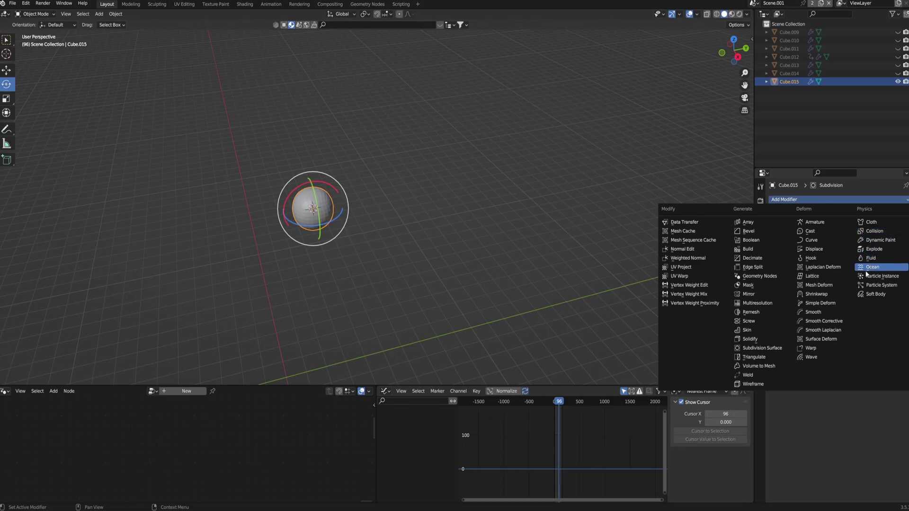
{"action": "left_click", "coordinate": [819, 251]}
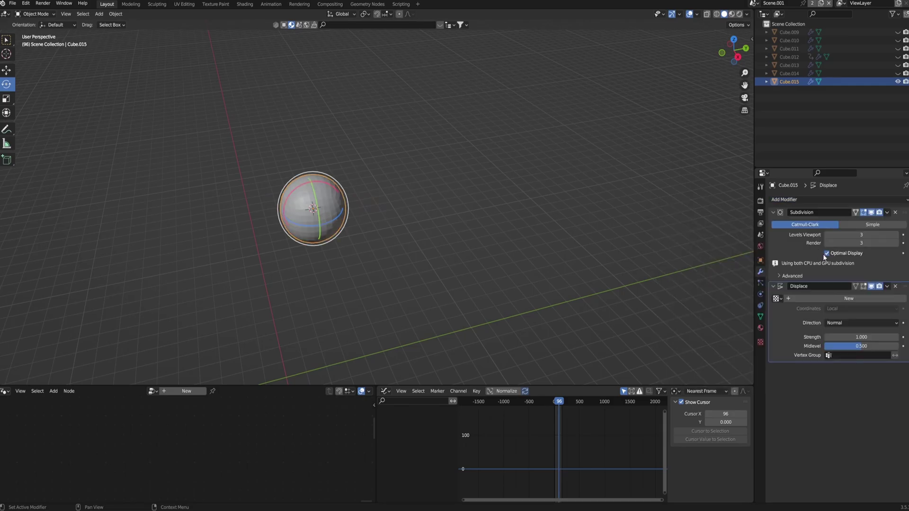
{"action": "left_click", "coordinate": [861, 299]}
{"action": "left_click", "coordinate": [902, 298]}
{"action": "left_click", "coordinate": [844, 221]}
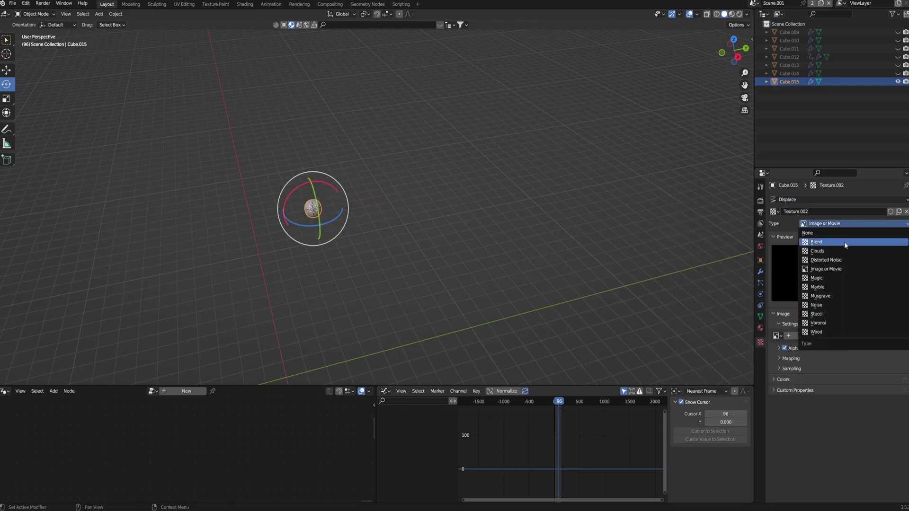
{"action": "left_click", "coordinate": [828, 324]}
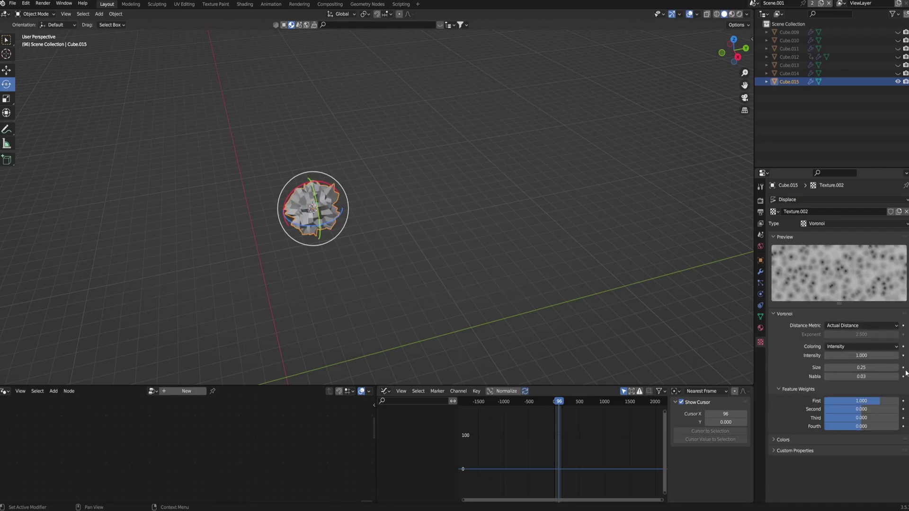
Add a second Subdivision Surface modifier after the Displace modifier, with 2 viewport levels.
{"action": "left_click", "coordinate": [760, 271]}
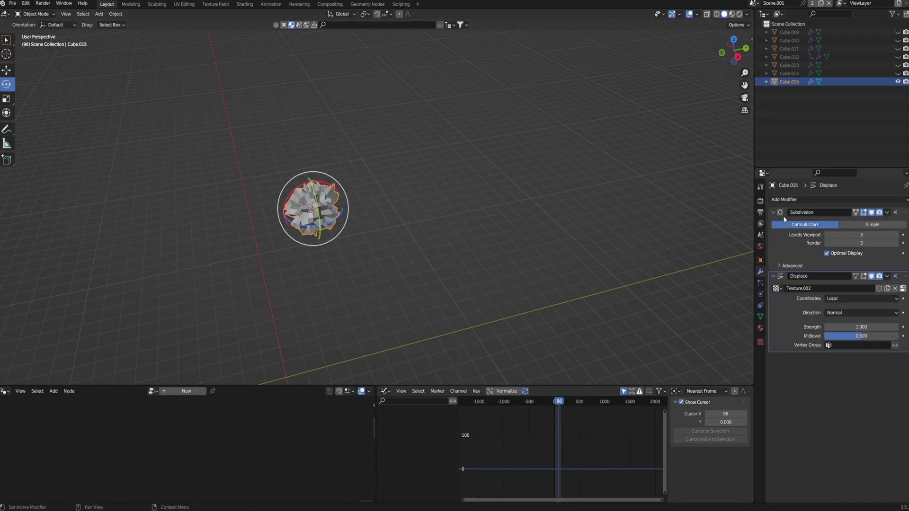
{"action": "left_click", "coordinate": [794, 201]}
{"action": "left_click", "coordinate": [762, 348]}
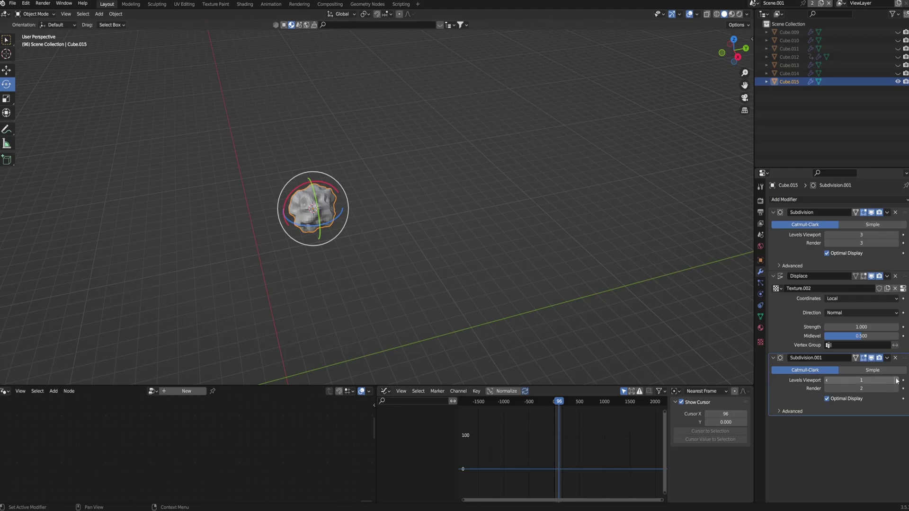
{"action": "key", "text": "KP_Decimal"}
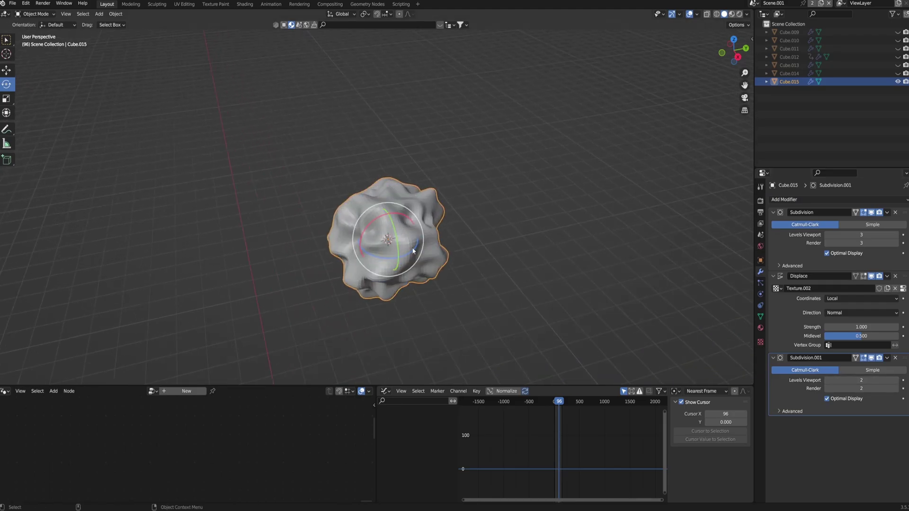
Shade the rock smooth and set its Displace strength to 0.440.
{"action": "right_click", "coordinate": [412, 247]}
{"action": "left_click", "coordinate": [376, 82]}
{"action": "middle_click_drag", "start_coordinate": [361, 176], "coordinate": [345, 217]}
{"action": "left_click_drag", "start_coordinate": [866, 327], "coordinate": [843, 327]}
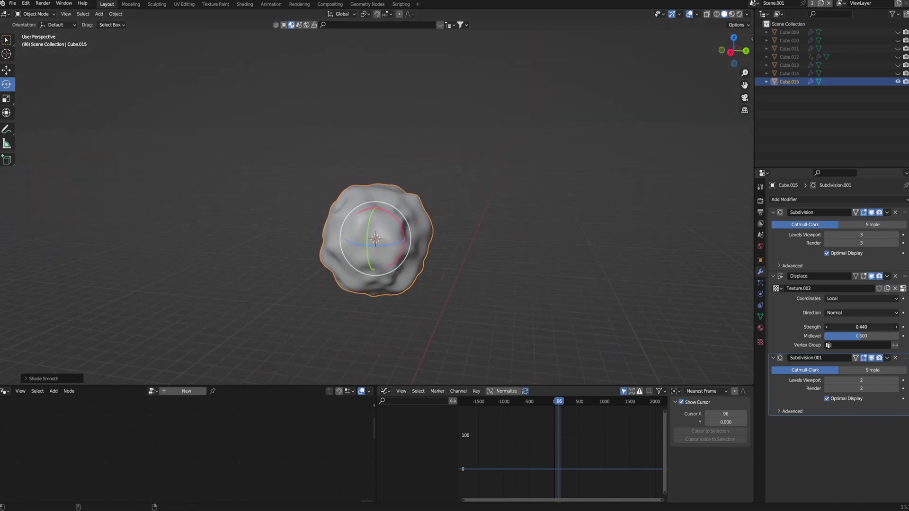
Move individual corner vertices of the cube's mesh to give the rock an irregular, elongated shape, then return to Object Mode.
{"action": "key", "text": "Tab"}
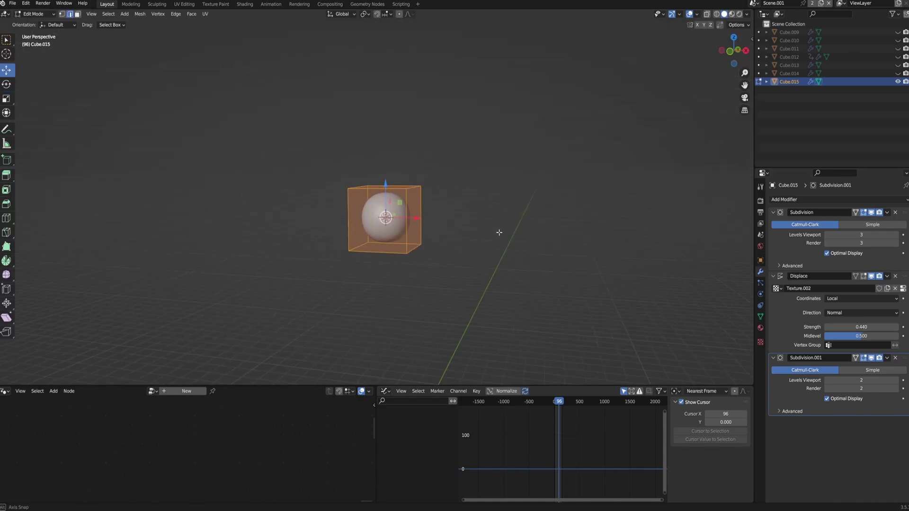
{"action": "middle_click_drag", "start_coordinate": [477, 256], "coordinate": [544, 263]}
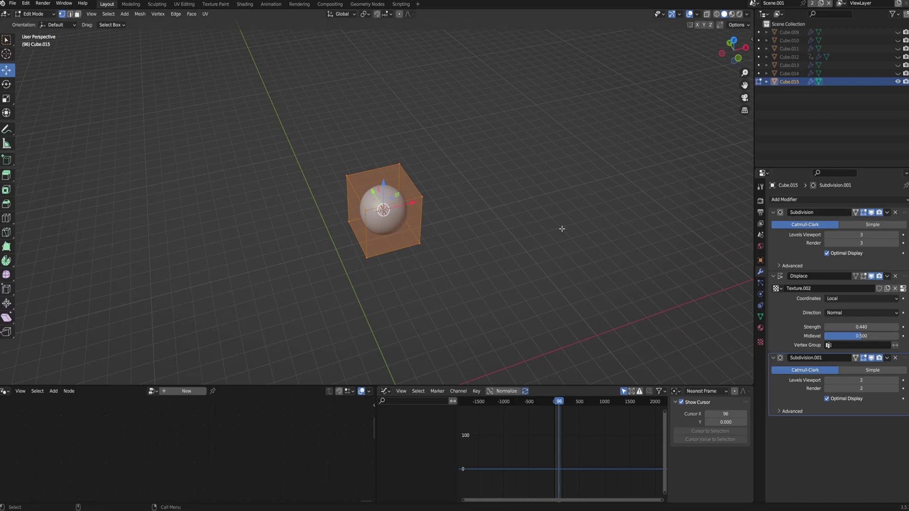
{"action": "middle_click_drag", "start_coordinate": [331, 136], "coordinate": [377, 268]}
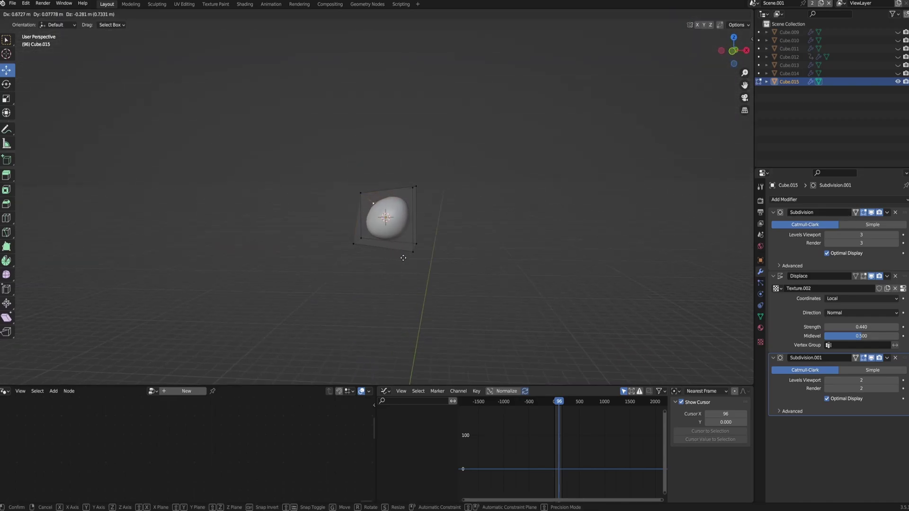
{"action": "key", "text": "Tab"}
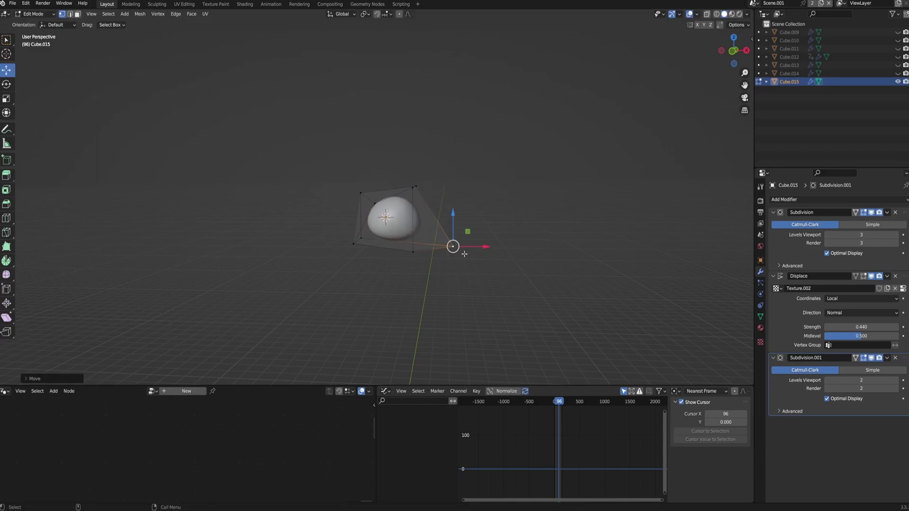
Increase the Voronoi texture's size and set the Displace strength to 0.140 for gentler surface bumps.
{"action": "scroll", "coordinate": [421, 252], "scroll_direction": "up", "scroll_amount": 5}
{"action": "left_click", "coordinate": [902, 288]}
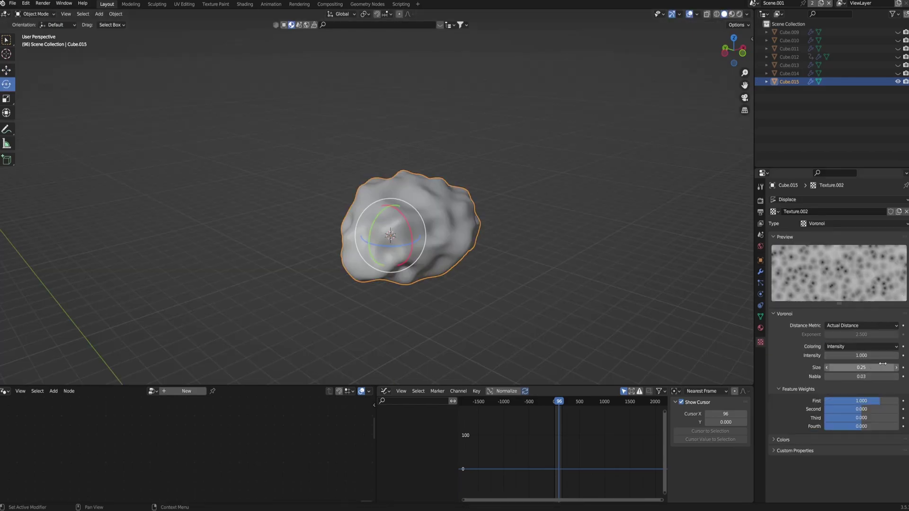
{"action": "left_click_drag", "start_coordinate": [875, 368], "coordinate": [903, 368]}
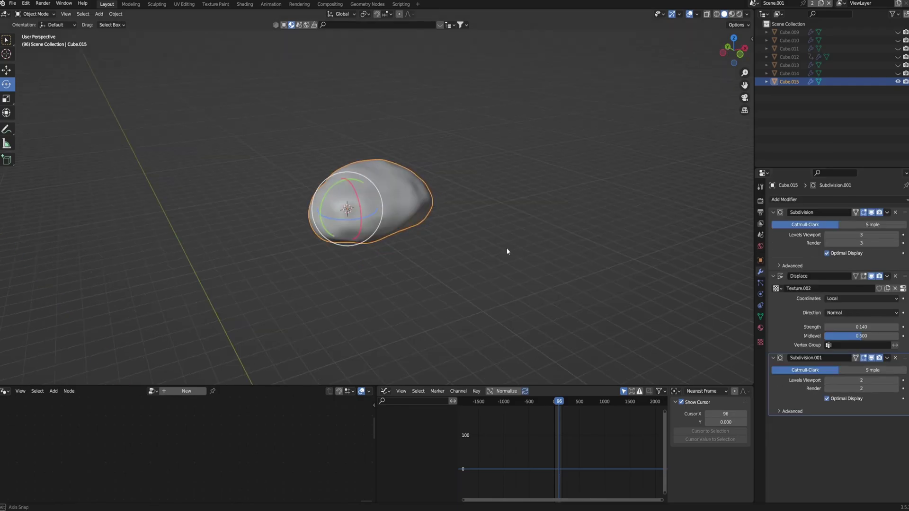
Duplicate the rock and move the copy straight up along the Z axis, above the original.
{"action": "middle_click_drag", "start_coordinate": [507, 249], "coordinate": [446, 256]}
{"action": "scroll", "coordinate": [450, 251], "scroll_direction": "down", "scroll_amount": 9}
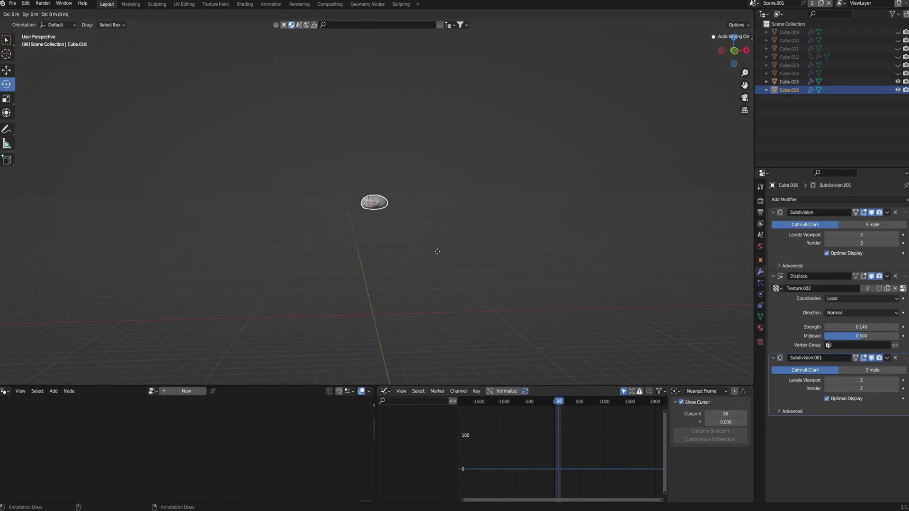
{"action": "key", "text": "g"}
{"action": "key", "text": "z"}
{"action": "left_click", "coordinate": [413, 235]}
Set the upper rock's Displace strength to 0.260 and midlevel to 0.566.
{"action": "key", "text": "KP_Decimal"}
{"action": "left_click_drag", "start_coordinate": [428, 233], "coordinate": [437, 247], "text": "alt"}
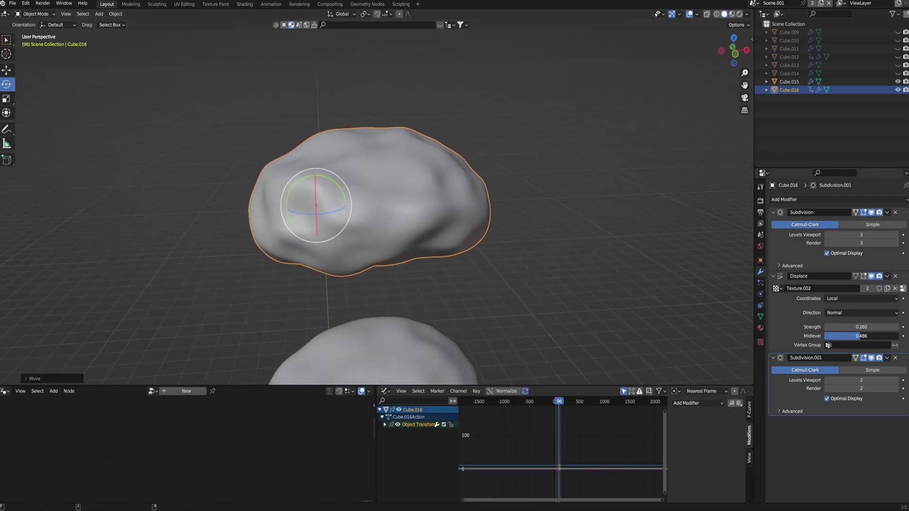
{"action": "left_click_drag", "start_coordinate": [855, 336], "coordinate": [861, 336]}
Edit the upper rock's mesh and move its corner vertices to reshape it.
{"action": "key", "text": "Tab"}
{"action": "scroll", "coordinate": [426, 250], "scroll_direction": "down", "scroll_amount": 4}
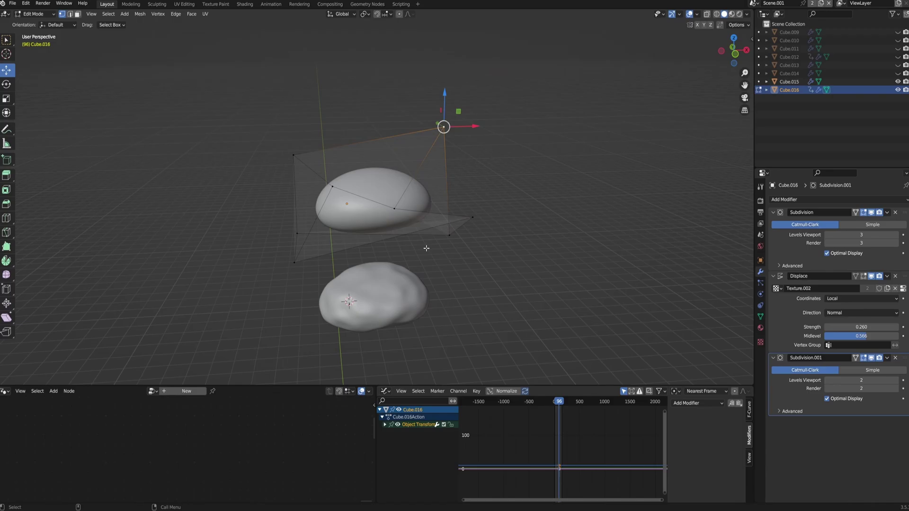
{"action": "middle_click_drag", "start_coordinate": [426, 250], "coordinate": [353, 237]}
{"action": "left_click", "coordinate": [322, 175]}
{"action": "left_click", "coordinate": [322, 192]}
{"action": "key", "text": "g"}
{"action": "left_click", "coordinate": [407, 125]}
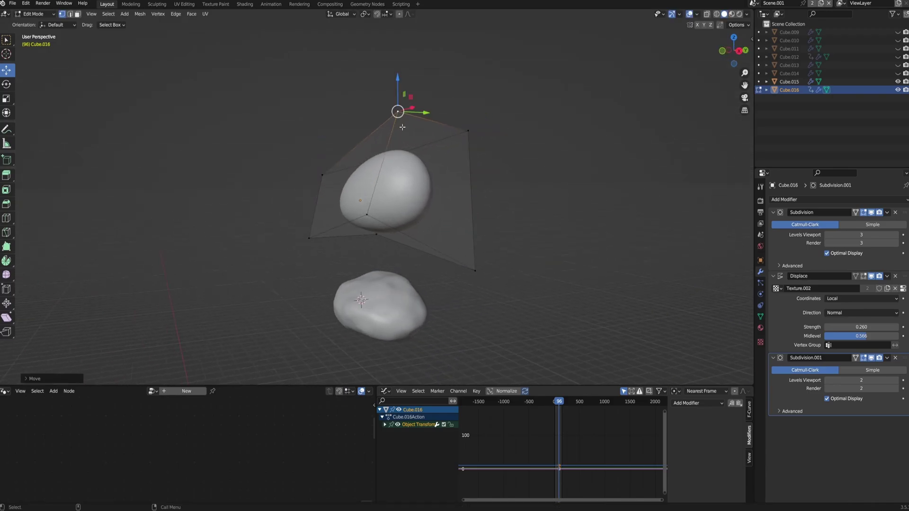
Move the lower corner vertices of the upper rock's mesh inward and upward to thin it, then return to Object Mode.
{"action": "middle_click_drag", "start_coordinate": [493, 204], "coordinate": [452, 219]}
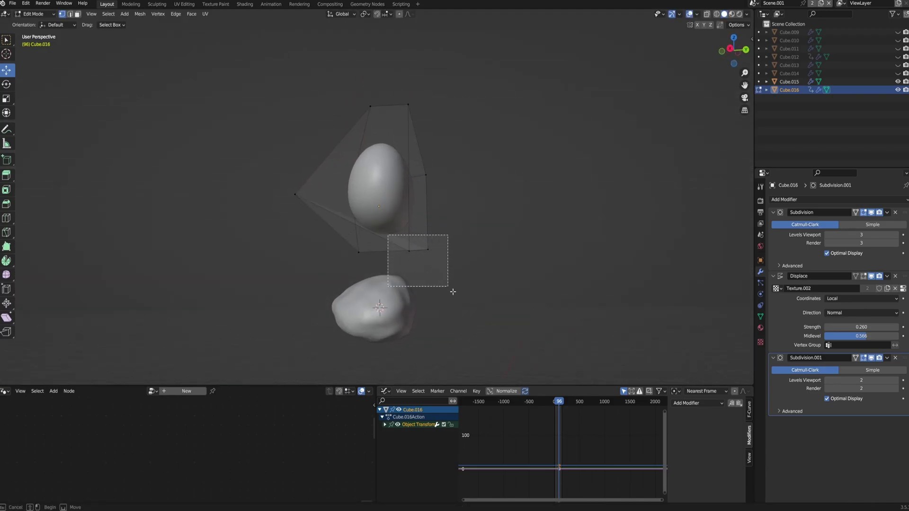
{"action": "left_click_drag", "start_coordinate": [452, 292], "coordinate": [452, 291]}
{"action": "key", "text": "g"}
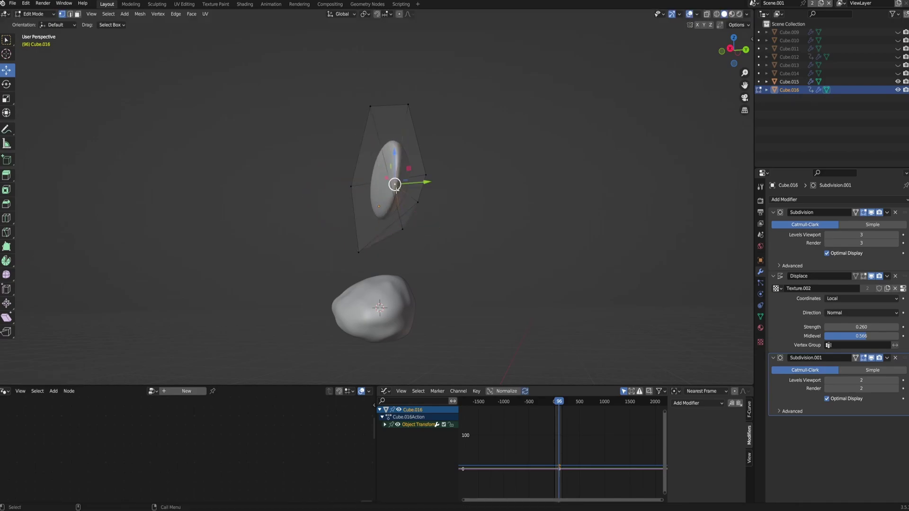
{"action": "left_click", "coordinate": [396, 188]}
{"action": "middle_click_drag", "start_coordinate": [397, 188], "coordinate": [426, 203]}
{"action": "key", "text": "Tab"}
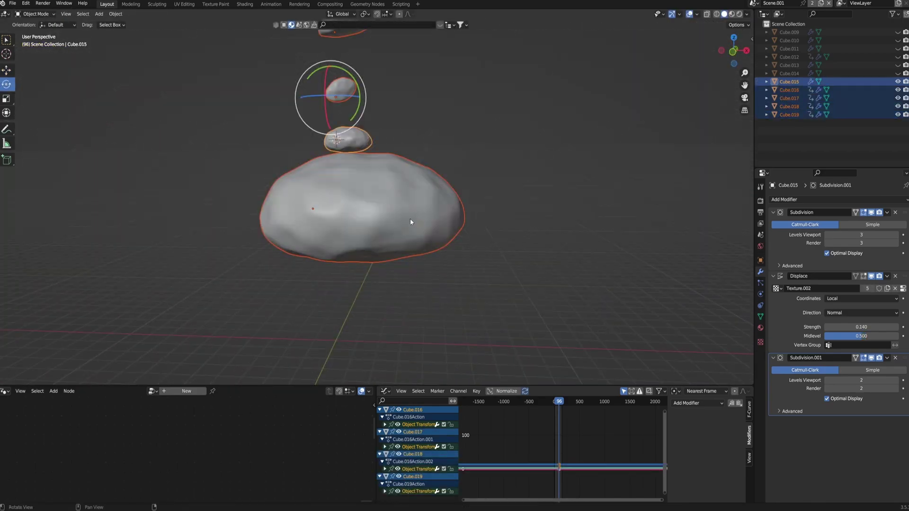
Move the five selected rocks aside and add a plane mesh as the ground.
{"action": "key", "text": "g"}
{"action": "left_click", "coordinate": [578, 328]}
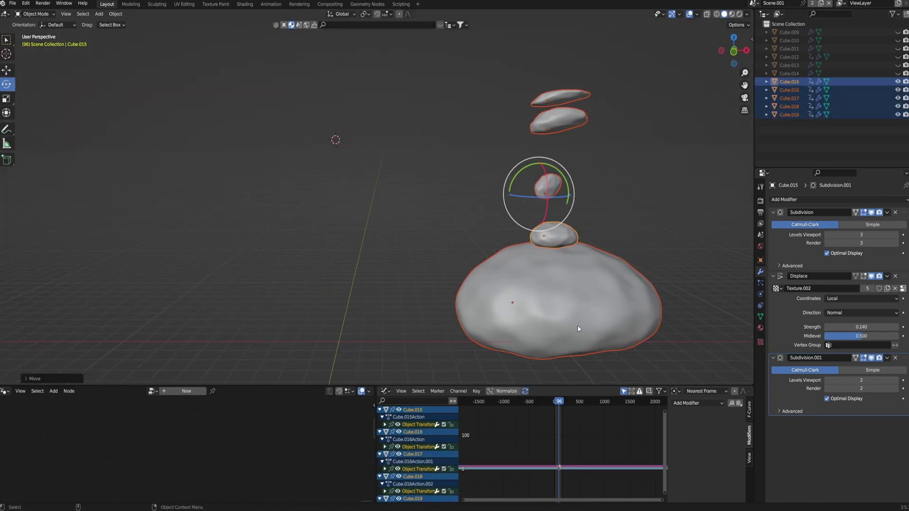
{"action": "middle_click_drag", "start_coordinate": [578, 328], "coordinate": [485, 243]}
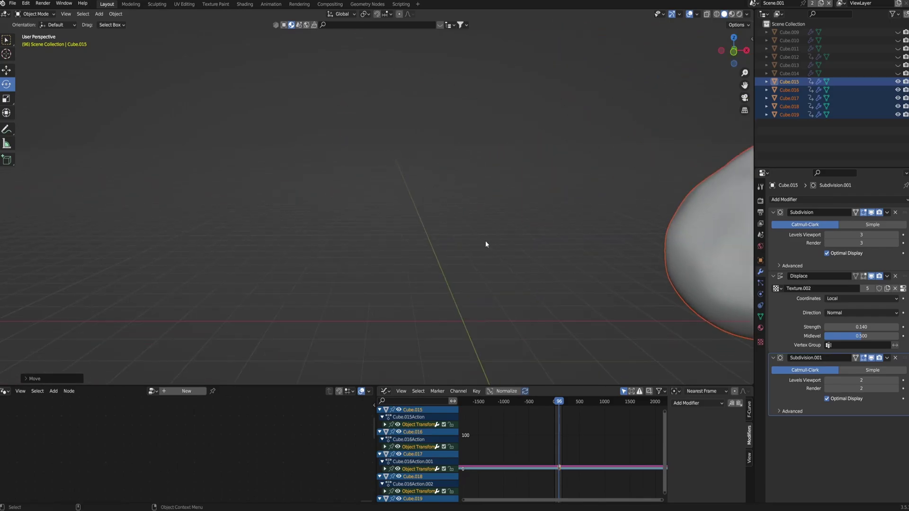
{"action": "key", "text": "shift+a"}
{"action": "mouse_move", "coordinate": [451, 234]}
{"action": "left_click", "coordinate": [502, 243]}
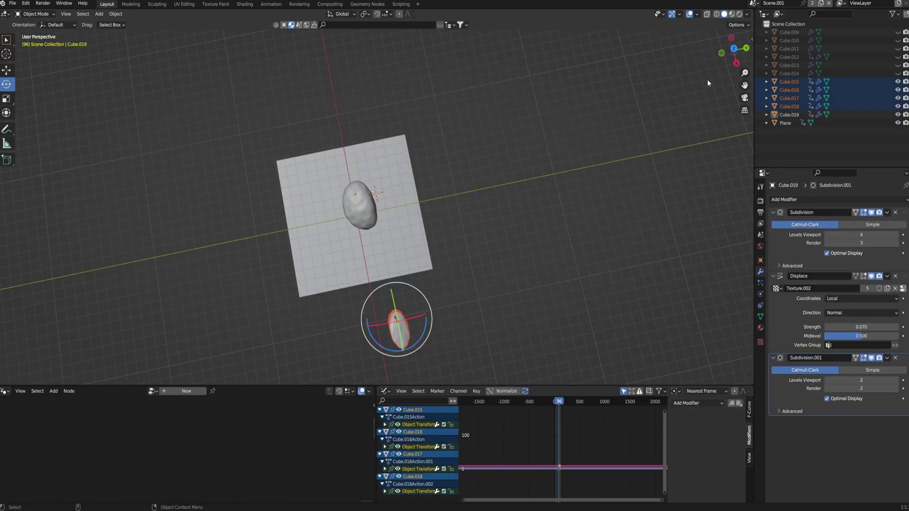
In top view, move the four smaller rocks over the ground plane, beside the large rock.
{"action": "left_click", "coordinate": [733, 50]}
{"action": "key", "text": "g"}
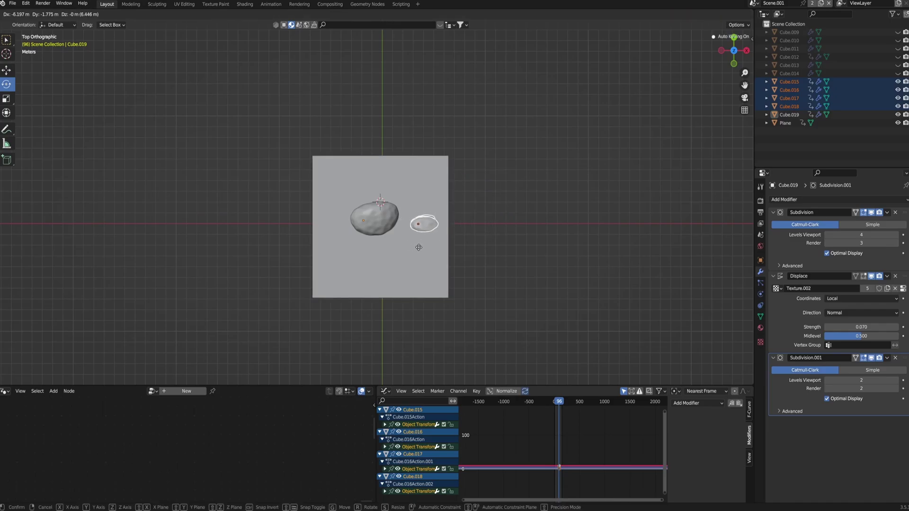
{"action": "middle_click_drag", "start_coordinate": [654, 145], "coordinate": [652, 87]}
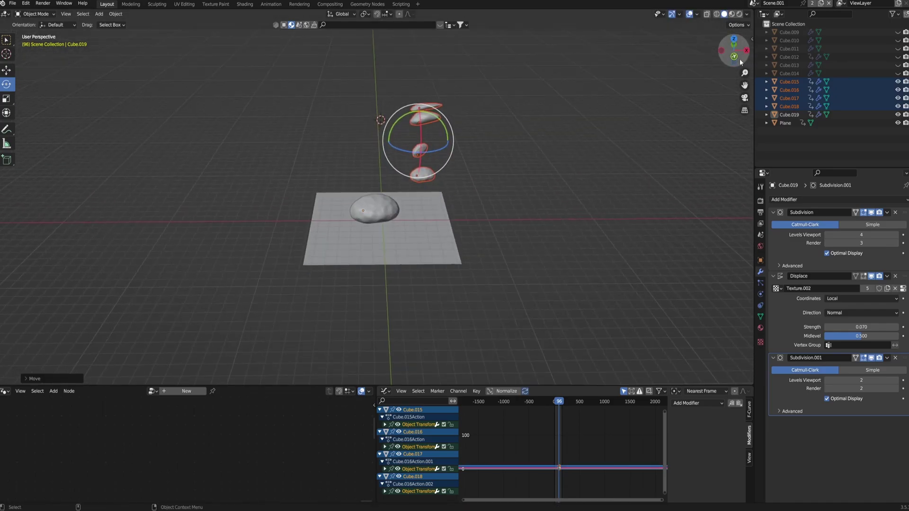
In front view, tilt the large rock and raise it to rest on the ground plane.
{"action": "left_click", "coordinate": [734, 58]}
{"action": "scroll", "coordinate": [399, 180], "scroll_direction": "up", "scroll_amount": 6}
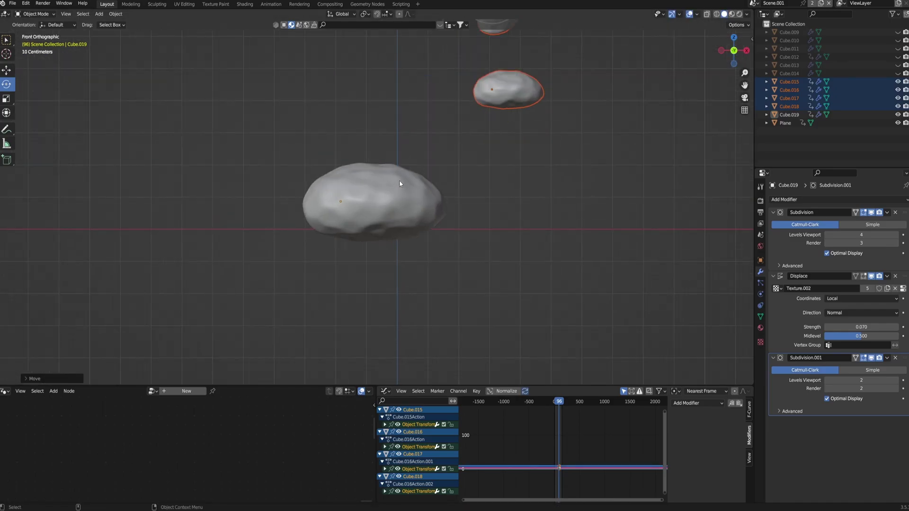
{"action": "left_click", "coordinate": [406, 234]}
{"action": "key", "text": "r"}
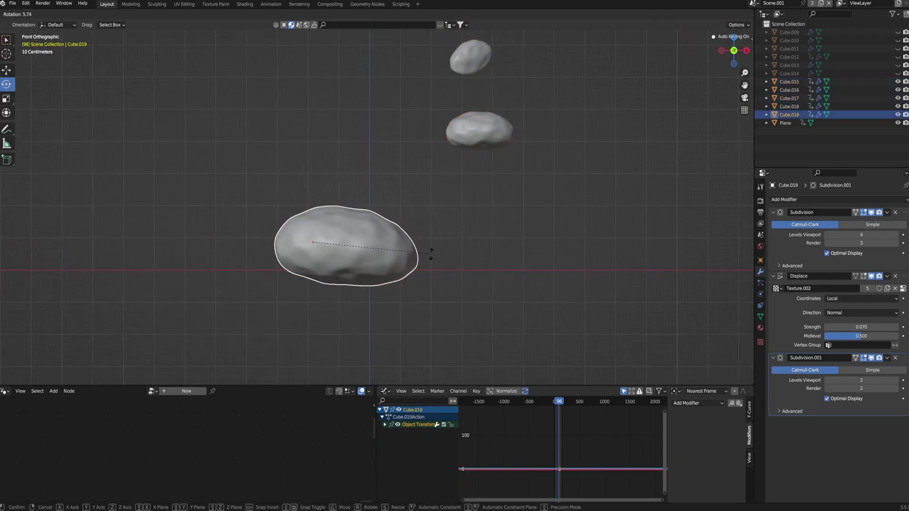
{"action": "left_click", "coordinate": [429, 259]}
{"action": "key", "text": "g"}
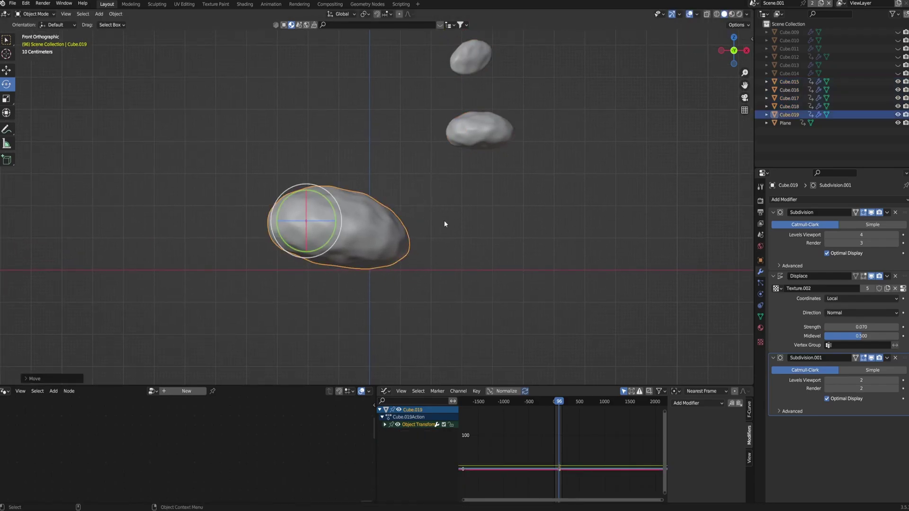
Place the lowest of the smaller rocks on top of the large rock and rotate both to balance them at an angle.
{"action": "left_click", "coordinate": [484, 135]}
{"action": "key", "text": "g"}
{"action": "left_click", "coordinate": [364, 176]}
{"action": "key", "text": "r"}
{"action": "middle_click_drag", "start_coordinate": [425, 194], "coordinate": [397, 226], "text": "shift"}
{"action": "left_click", "coordinate": [350, 251]}
{"action": "key", "text": "r"}
{"action": "left_click", "coordinate": [337, 196]}
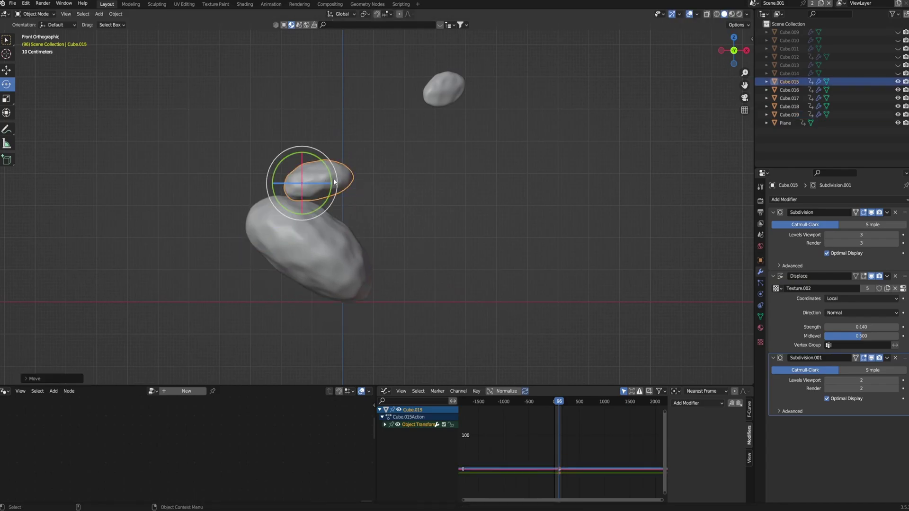
Rotate the small narrow rock upright and place it on top of the second rock.
{"action": "left_click", "coordinate": [444, 90]}
{"action": "key", "text": "r"}
{"action": "key", "text": "g"}
Place the wide flat rock on top of the small upright rock and adjust both positions in the stack.
{"action": "middle_click_drag", "start_coordinate": [351, 137], "coordinate": [398, 225], "text": "shift"}
{"action": "left_click", "coordinate": [485, 87]}
{"action": "key", "text": "g"}
{"action": "left_click", "coordinate": [383, 225]}
{"action": "key", "text": "g"}
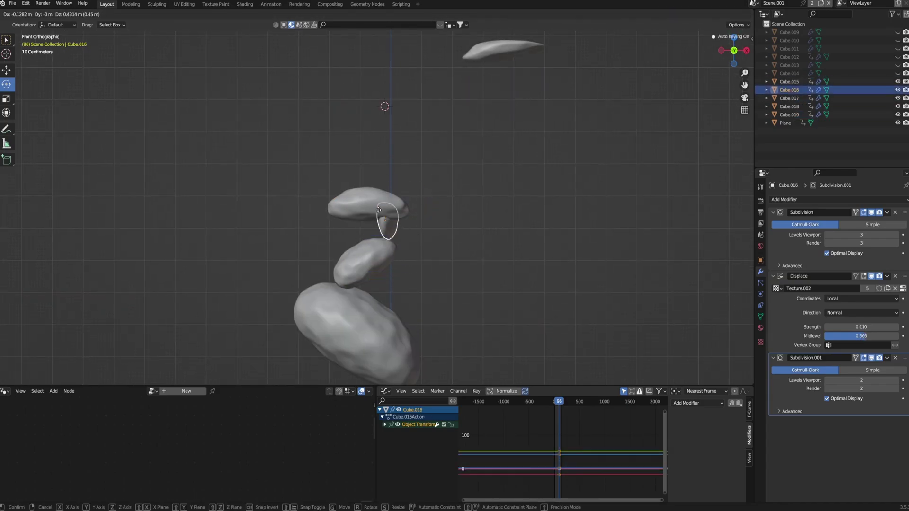
{"action": "left_click", "coordinate": [369, 207]}
{"action": "key", "text": "g"}
Rotate the thin remaining rock upright and place it at the very top of the stack.
{"action": "left_click", "coordinate": [499, 49]}
{"action": "key", "text": "r"}
{"action": "key", "text": "g"}
Reposition the large base rock beneath the stack at a steeper tilt.
{"action": "scroll", "coordinate": [379, 189], "scroll_direction": "down", "scroll_amount": 4}
{"action": "left_click", "coordinate": [368, 313]}
{"action": "key", "text": "g"}
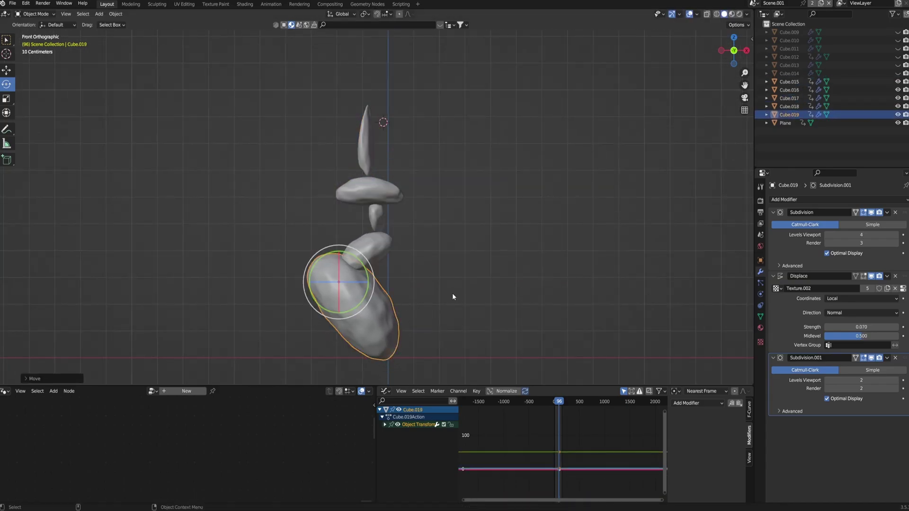
Rotate the large base rock steeper and shift the four upper rocks to sit above its tip.
{"action": "left_click_drag", "start_coordinate": [312, 89], "coordinate": [392, 241]}
{"action": "key", "text": "g"}
{"action": "left_click", "coordinate": [417, 270]}
{"action": "left_click", "coordinate": [364, 308]}
{"action": "key", "text": "r"}
{"action": "left_click", "coordinate": [433, 331]}
{"action": "left_click_drag", "start_coordinate": [308, 81], "coordinate": [373, 232]}
{"action": "key", "text": "g"}
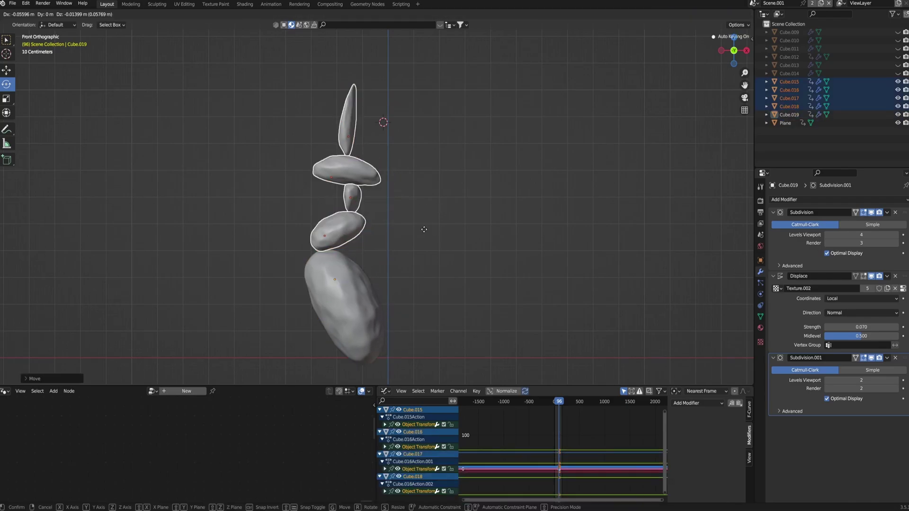
{"action": "left_click", "coordinate": [425, 230]}
Rotate the large base rock by about -47° in front view so it lies flatter beneath the stack.
{"action": "left_click", "coordinate": [348, 121]}
{"action": "left_click", "coordinate": [457, 175]}
{"action": "mouse_move", "coordinate": [464, 180]}
{"action": "middle_mouse_down"}
{"action": "mouse_move", "coordinate": [538, 214]}
{"action": "mouse_move", "coordinate": [455, 191]}
{"action": "middle_mouse_up"}
{"action": "left_click", "coordinate": [734, 51]}
{"action": "left_click", "coordinate": [352, 280]}
{"action": "key", "text": "r"}
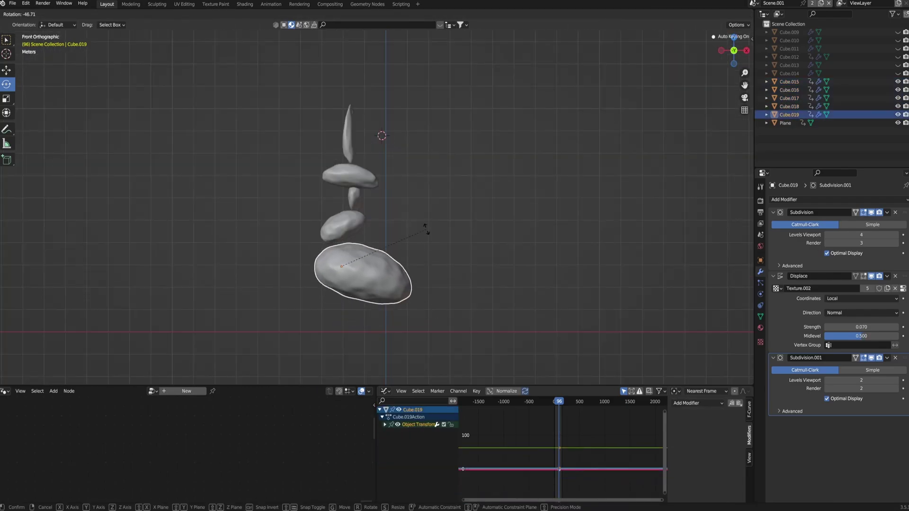
{"action": "left_click", "coordinate": [426, 229]}
Stretch one end of the base rock into a point by moving its mesh vertices in Edit Mode.
{"action": "scroll", "coordinate": [417, 228], "scroll_direction": "up", "scroll_amount": 4}
{"action": "key", "text": "Tab"}
{"action": "left_click", "coordinate": [440, 325]}
{"action": "key", "text": "g"}
{"action": "left_click", "coordinate": [420, 322]}
{"action": "middle_click_drag", "start_coordinate": [417, 303], "coordinate": [430, 279]}
{"action": "key", "text": "Tab"}
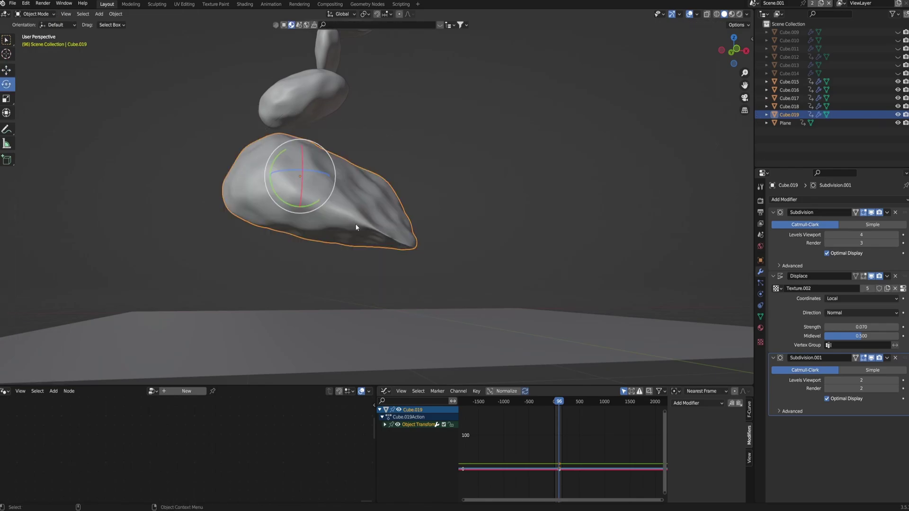
Broaden the lower part of the base rock by repositioning more of its cage vertices in Edit Mode.
{"action": "key", "text": "Tab"}
{"action": "middle_click_drag", "start_coordinate": [356, 227], "coordinate": [345, 237]}
{"action": "left_click", "coordinate": [303, 310]}
{"action": "key", "text": "g"}
{"action": "left_click", "coordinate": [304, 311]}
{"action": "middle_click_drag", "start_coordinate": [304, 303], "coordinate": [296, 310]}
{"action": "left_click_drag", "start_coordinate": [131, 192], "coordinate": [191, 245]}
{"action": "key", "text": "Tab"}
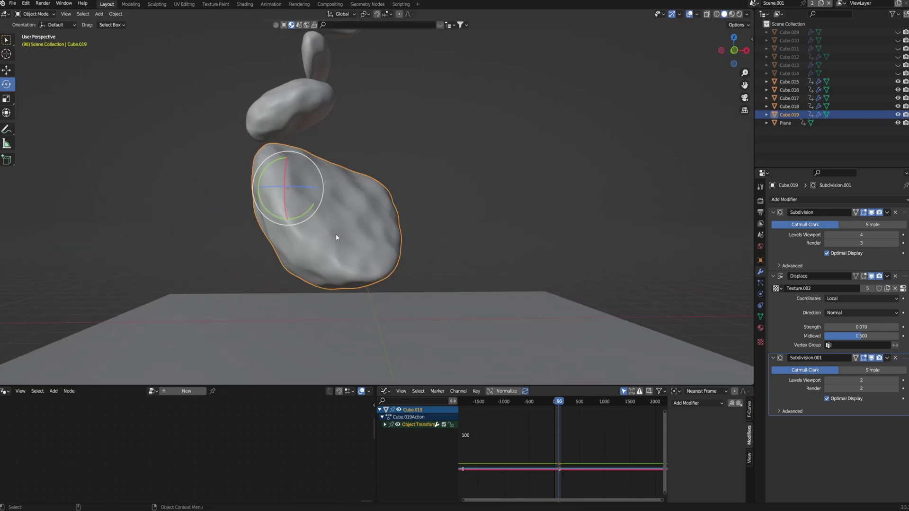
Tilt the reshaped base rock upright and bring the four upper rocks into place on its peak.
{"action": "scroll", "coordinate": [337, 234], "scroll_direction": "down", "scroll_amount": 4}
{"action": "left_click_drag", "start_coordinate": [356, 215], "coordinate": [337, 227]}
{"action": "left_click", "coordinate": [734, 51]}
{"action": "mouse_move", "coordinate": [311, 67]}
{"action": "left_mouse_down"}
{"action": "mouse_move", "coordinate": [339, 148]}
{"action": "mouse_move", "coordinate": [365, 158]}
{"action": "left_mouse_up"}
{"action": "left_click", "coordinate": [246, 142]}
Try to draw an annotation line starting from the tip of the topmost rock.
{"action": "left_click", "coordinate": [6, 128]}
{"action": "mouse_move", "coordinate": [466, 121]}
{"action": "middle_mouse_down"}
{"action": "mouse_move", "coordinate": [482, 131]}
{"action": "mouse_move", "coordinate": [454, 73]}
{"action": "mouse_move", "coordinate": [393, 85]}
{"action": "middle_mouse_up"}
{"action": "mouse_move", "coordinate": [353, 53]}
{"action": "left_mouse_down"}
{"action": "mouse_move", "coordinate": [358, 128]}
{"action": "mouse_move", "coordinate": [367, 52]}
{"action": "left_mouse_up"}
{"action": "scroll", "coordinate": [356, 113], "scroll_direction": "up", "scroll_amount": 9}
{"action": "scroll", "coordinate": [371, 123], "scroll_direction": "down", "scroll_amount": 7}
{"action": "key", "text": "ctrl+z"}
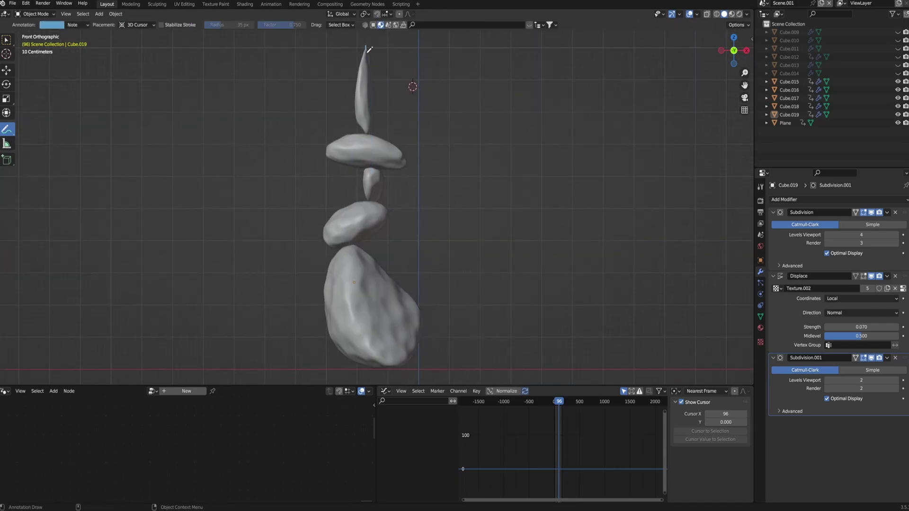
{"action": "key", "text": "ctrl+z"}
Examine the rock stack's alignment from an angle and from the front.
{"action": "scroll", "coordinate": [373, 311], "scroll_direction": "down", "scroll_amount": 3}
{"action": "scroll", "coordinate": [388, 260], "scroll_direction": "up", "scroll_amount": 5}
{"action": "scroll", "coordinate": [403, 214], "scroll_direction": "down", "scroll_amount": 4}
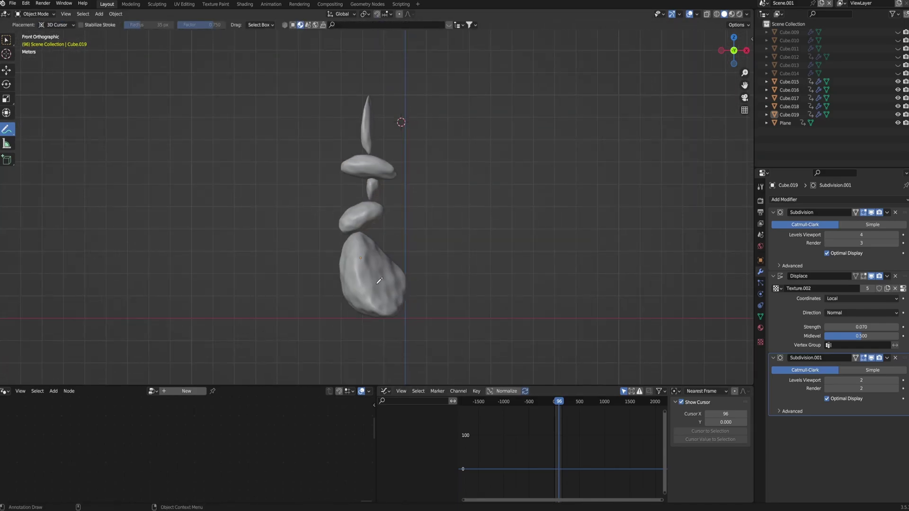
{"action": "mouse_move", "coordinate": [377, 213]}
{"action": "middle_mouse_down"}
{"action": "mouse_move", "coordinate": [412, 229]}
{"action": "mouse_move", "coordinate": [353, 232]}
{"action": "middle_mouse_up"}
{"action": "key", "text": "KP_1"}
{"action": "left_click", "coordinate": [6, 85]}
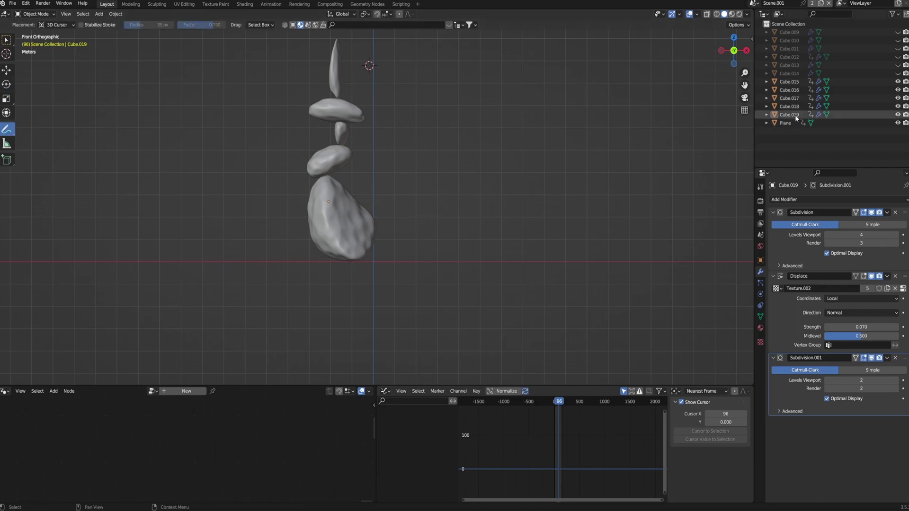
{"action": "middle_click_drag", "start_coordinate": [530, 119], "coordinate": [701, 110]}
{"action": "left_click", "coordinate": [740, 50]}
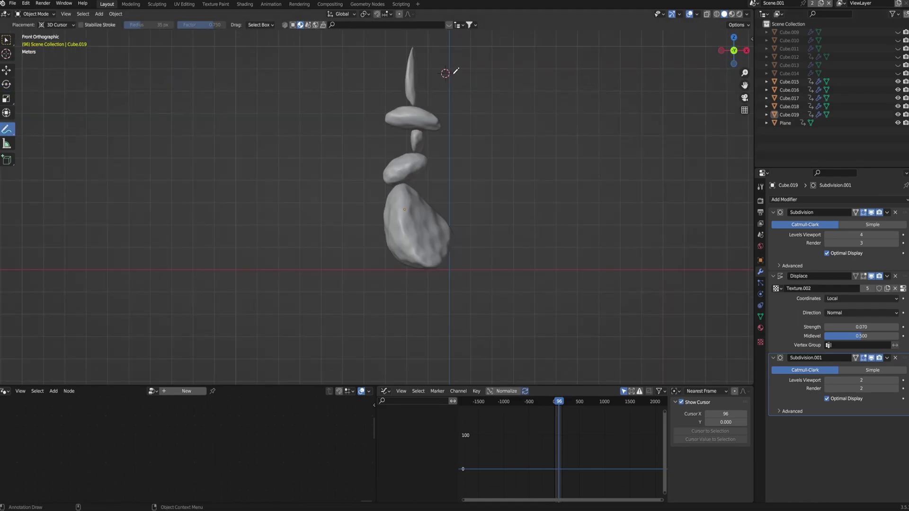
Annotate a line from the top rock's tip down through the contact points into the base rock.
{"action": "middle_click_drag", "start_coordinate": [456, 71], "coordinate": [372, 77], "text": "shift"}
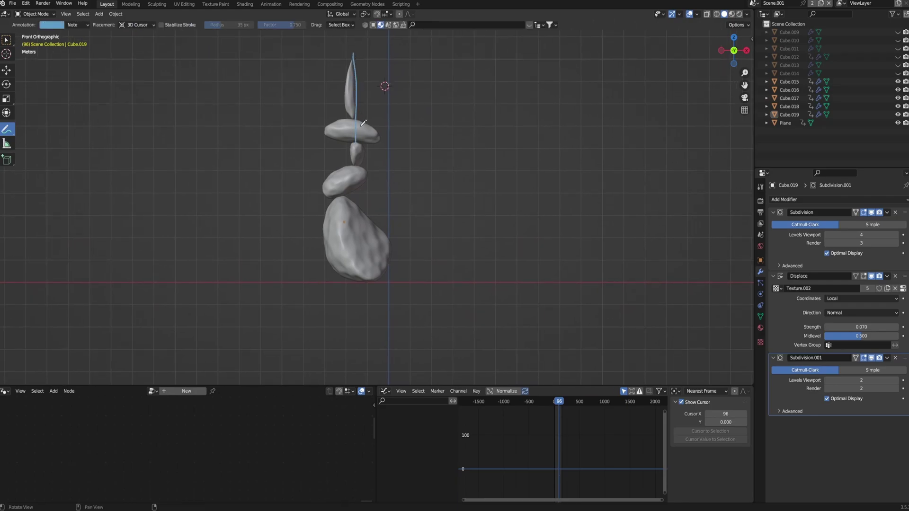
{"action": "scroll", "coordinate": [363, 123], "scroll_direction": "up", "scroll_amount": 9}
{"action": "scroll", "coordinate": [350, 160], "scroll_direction": "down", "scroll_amount": 5}
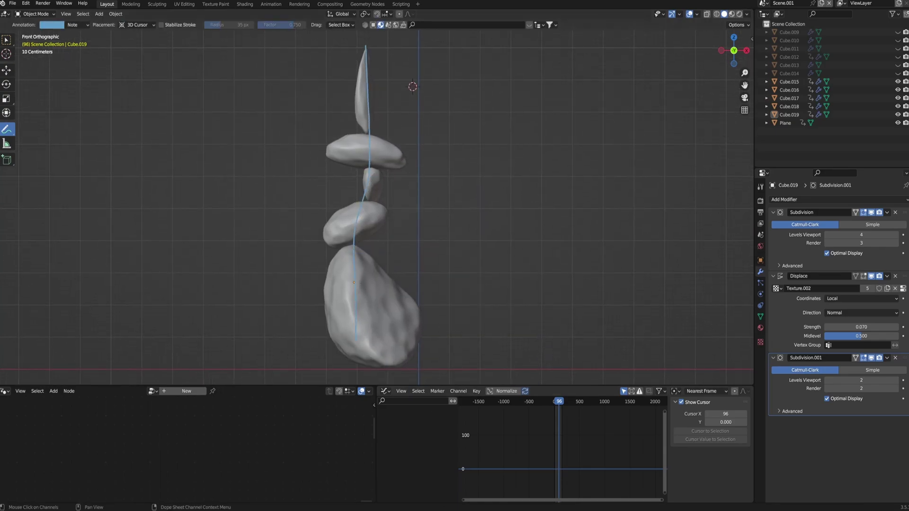
{"action": "middle_click_drag", "start_coordinate": [417, 236], "coordinate": [368, 260], "text": "ctrl"}
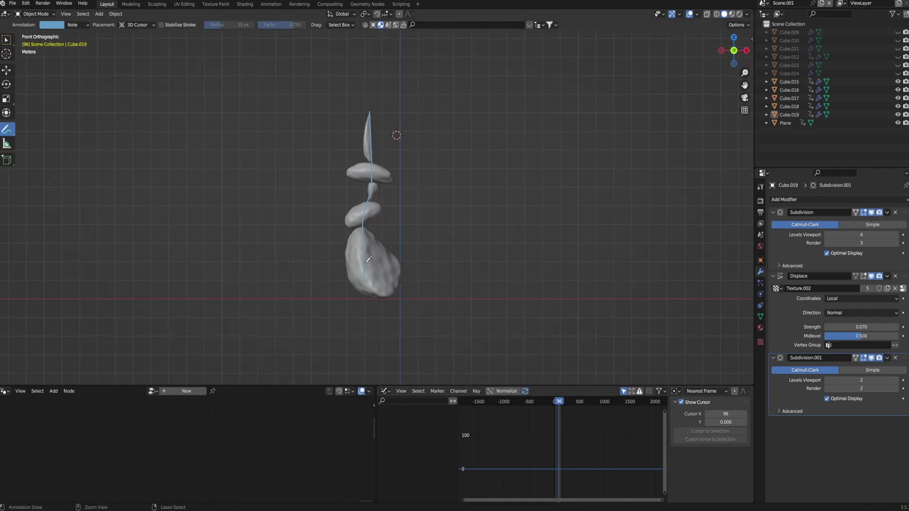
{"action": "scroll", "coordinate": [366, 220], "scroll_direction": "up", "scroll_amount": 5}
{"action": "scroll", "coordinate": [374, 165], "scroll_direction": "down", "scroll_amount": 5}
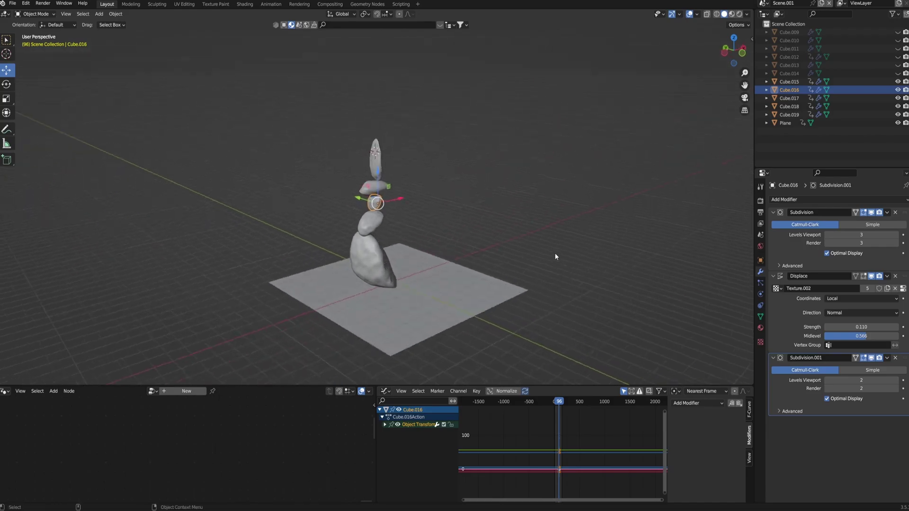
Clear the keyframes from all visible rocks and the ground plane.
{"action": "middle_click_drag", "start_coordinate": [475, 291], "coordinate": [477, 264]}
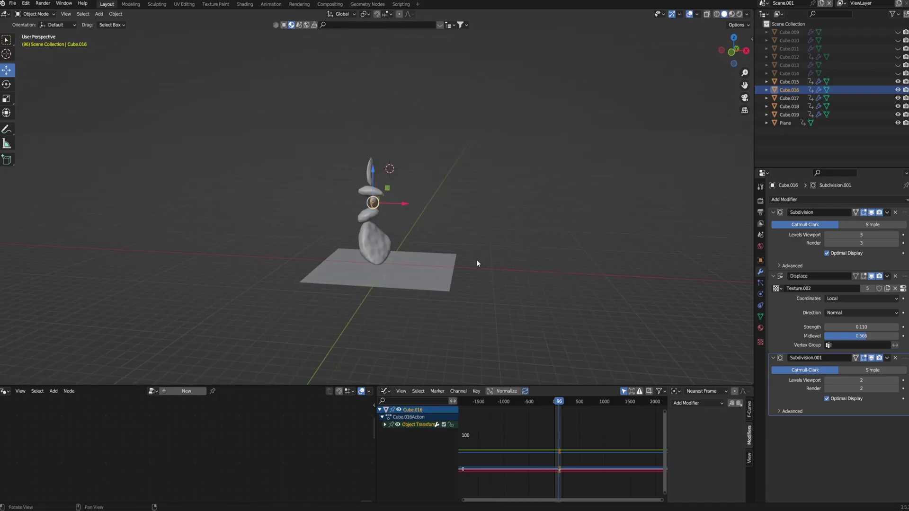
{"action": "key", "text": "a"}
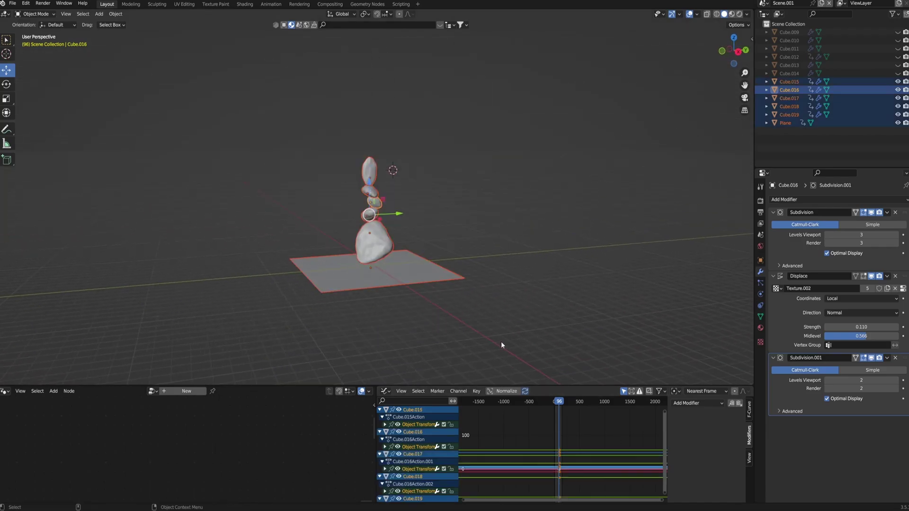
{"action": "key", "text": "Delete"}
{"action": "middle_click_drag", "start_coordinate": [404, 172], "coordinate": [382, 166]}
{"action": "left_click", "coordinate": [476, 222]}
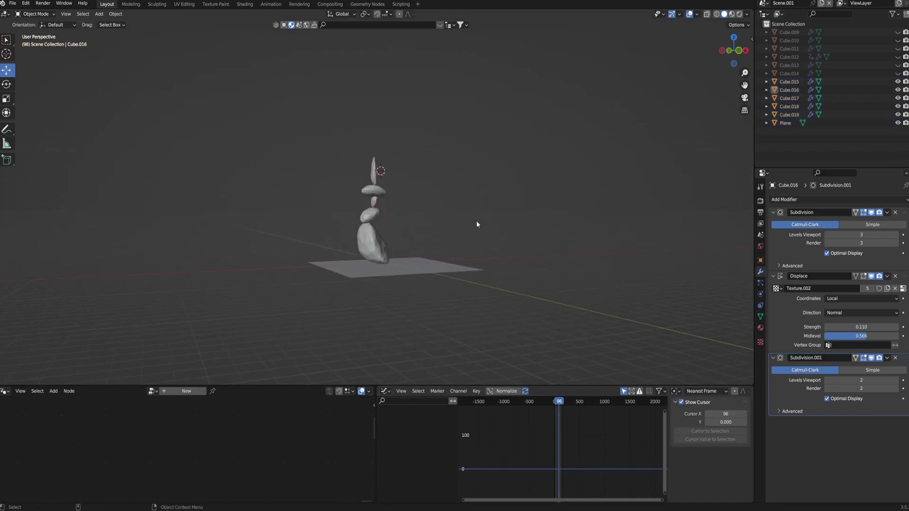
Try rotating the large base rock about its current origin.
{"action": "scroll", "coordinate": [502, 255], "scroll_direction": "up", "scroll_amount": 7}
{"action": "middle_click_drag", "start_coordinate": [547, 306], "coordinate": [594, 307]}
{"action": "left_click", "coordinate": [346, 346]}
{"action": "key", "text": "KP_Decimal"}
{"action": "middle_click_drag", "start_coordinate": [366, 320], "coordinate": [407, 216]}
{"action": "middle_click_drag", "start_coordinate": [452, 140], "coordinate": [483, 243], "text": "shift"}
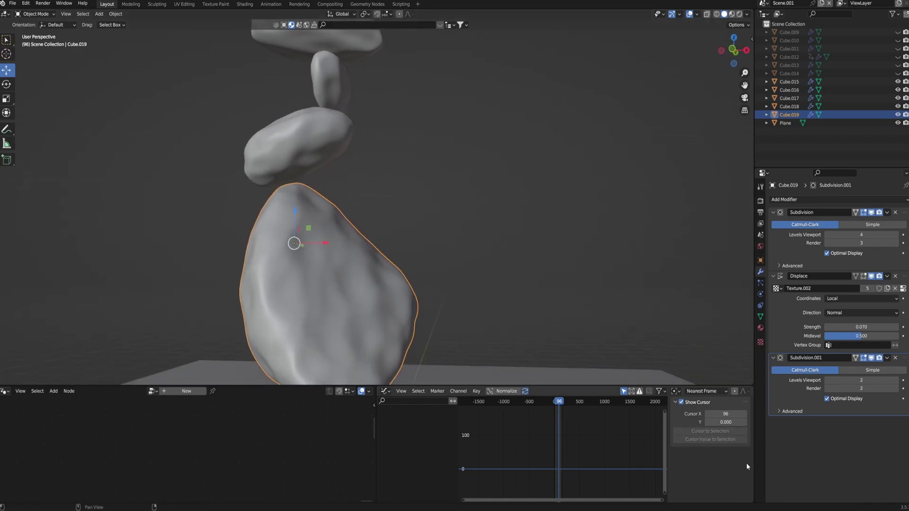
{"action": "scroll", "coordinate": [393, 235], "scroll_direction": "down", "scroll_amount": 5}
{"action": "middle_click_drag", "start_coordinate": [392, 235], "coordinate": [414, 244]}
{"action": "key", "text": "r"}
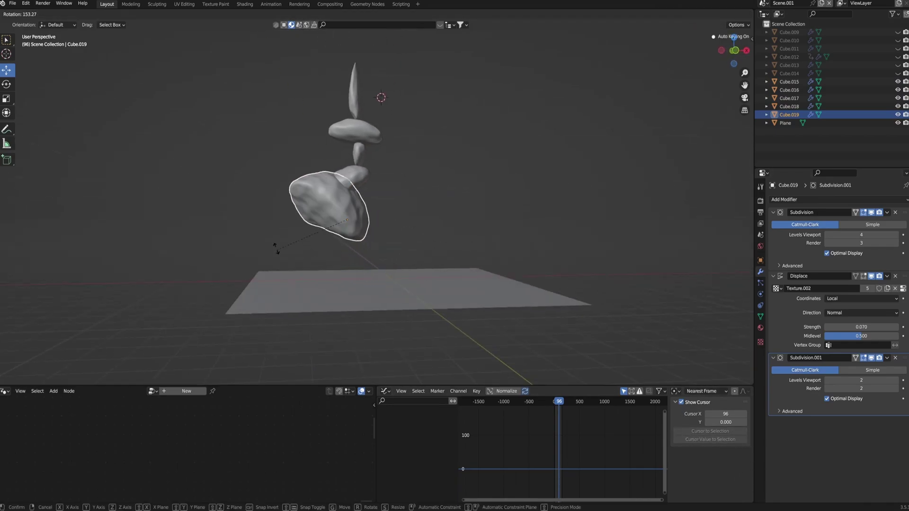
{"action": "left_click", "coordinate": [378, 220]}
{"action": "key", "text": "r"}
{"action": "left_click", "coordinate": [377, 193]}
Try rotating the second rock about its own origin and undo the trial rotations.
{"action": "left_click", "coordinate": [343, 173]}
{"action": "key", "text": "r"}
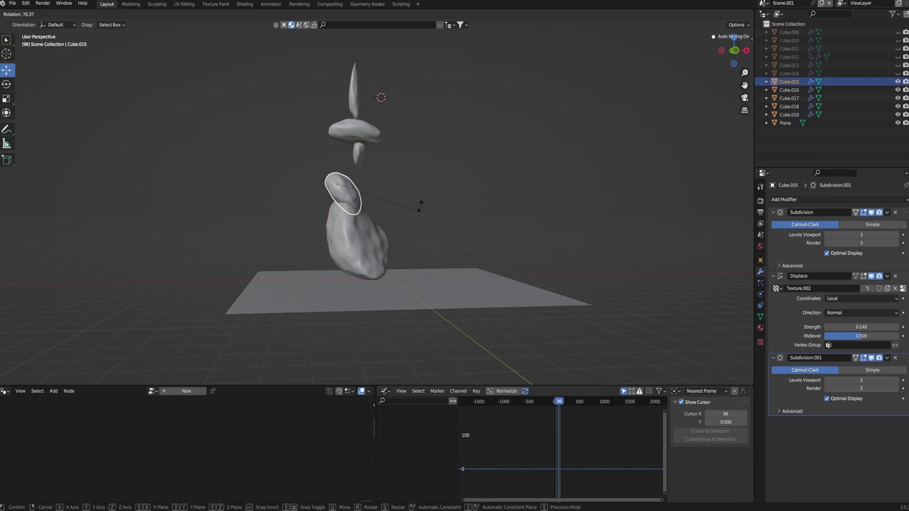
{"action": "left_click", "coordinate": [420, 203]}
{"action": "key", "text": "ctrl+z"}
{"action": "key", "text": "ctrl+z"}
Delete the ground plane beneath the base rock.
{"action": "middle_click_drag", "start_coordinate": [437, 302], "coordinate": [445, 272]}
{"action": "scroll", "coordinate": [443, 268], "scroll_direction": "up", "scroll_amount": 5}
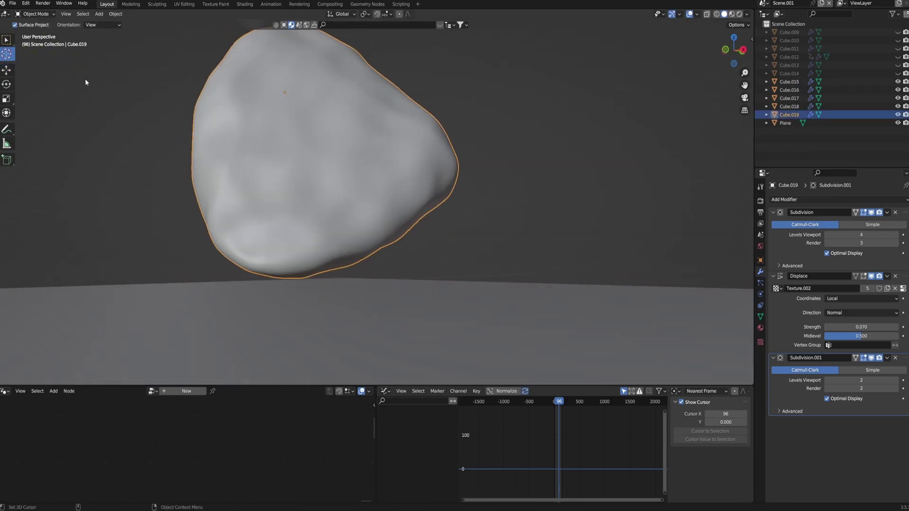
{"action": "middle_click_drag", "start_coordinate": [371, 271], "coordinate": [428, 288]}
{"action": "left_click", "coordinate": [429, 289]}
{"action": "key", "text": "Delete"}
{"action": "scroll", "coordinate": [473, 255], "scroll_direction": "down", "scroll_amount": 5}
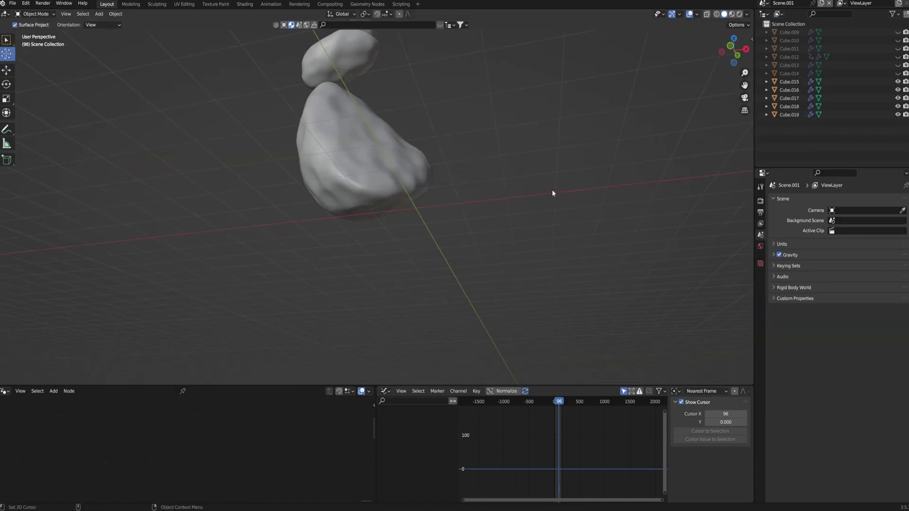
Place the 3D cursor on the underside of the base rock at its lowest point.
{"action": "middle_click_drag", "start_coordinate": [552, 193], "coordinate": [403, 251]}
{"action": "scroll", "coordinate": [401, 226], "scroll_direction": "up", "scroll_amount": 6}
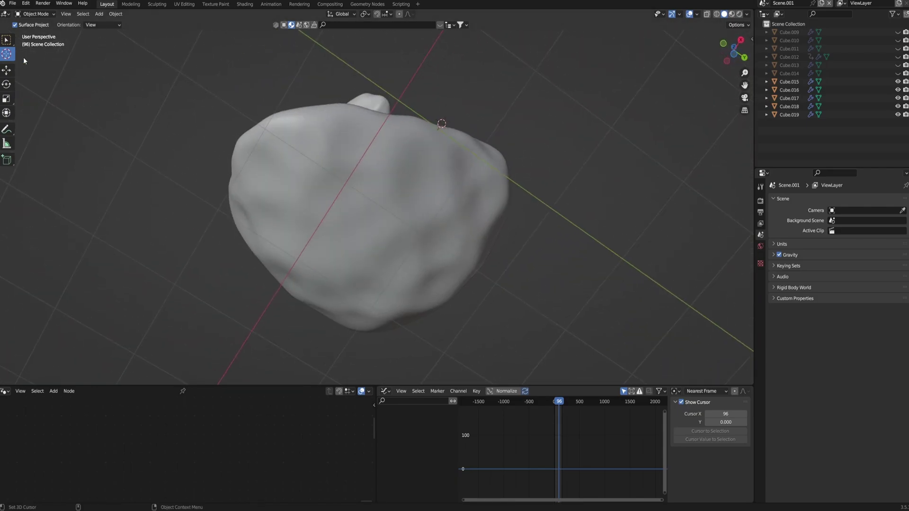
{"action": "middle_click_drag", "start_coordinate": [24, 60], "coordinate": [454, 244]}
{"action": "middle_click_drag", "start_coordinate": [502, 267], "coordinate": [412, 196]}
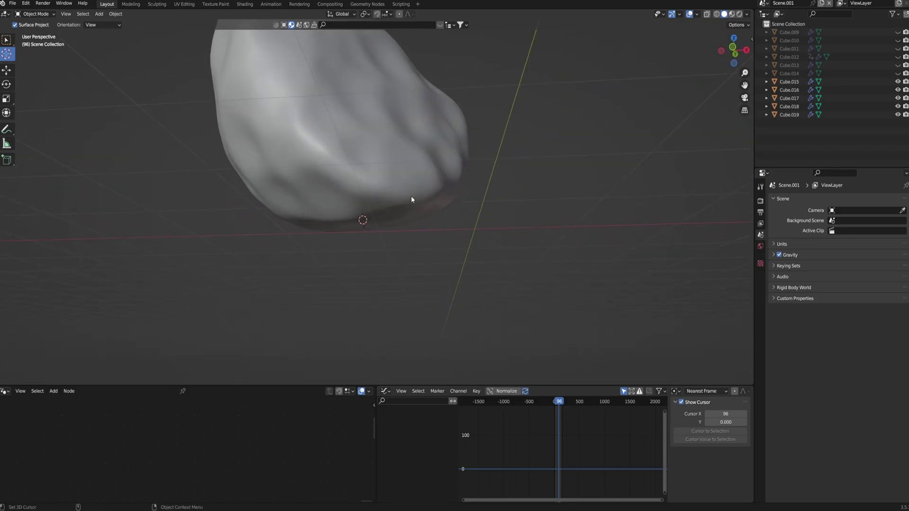
{"action": "scroll", "coordinate": [410, 197], "scroll_direction": "down", "scroll_amount": 4}
Set the base rock's origin to the 3D cursor.
{"action": "left_click", "coordinate": [339, 136]}
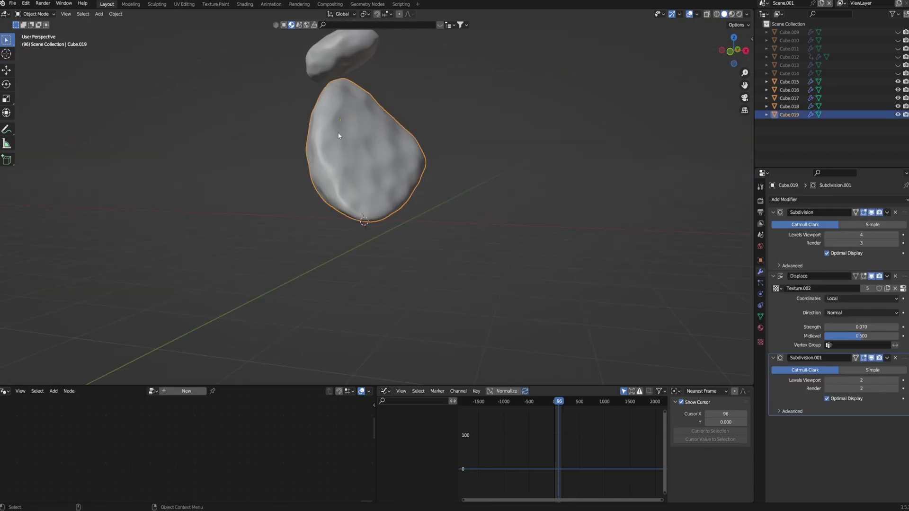
{"action": "left_click", "coordinate": [115, 14]}
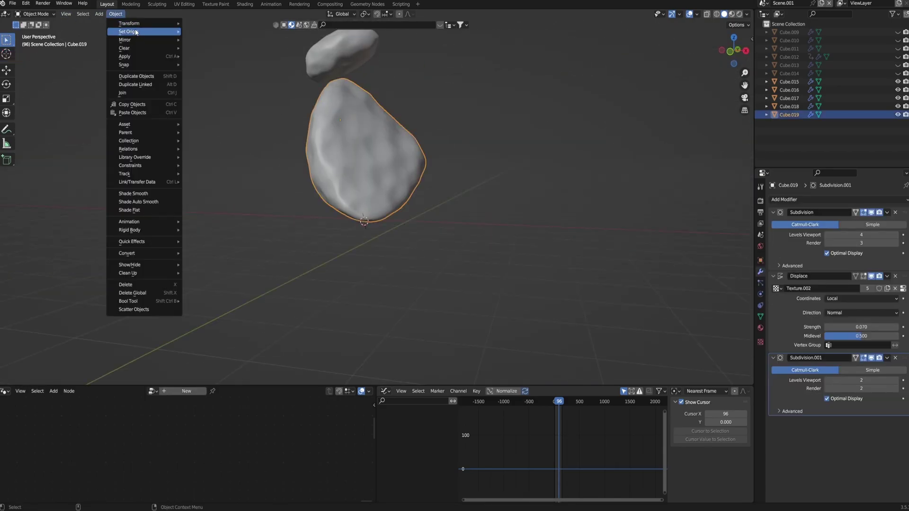
{"action": "left_click", "coordinate": [237, 53]}
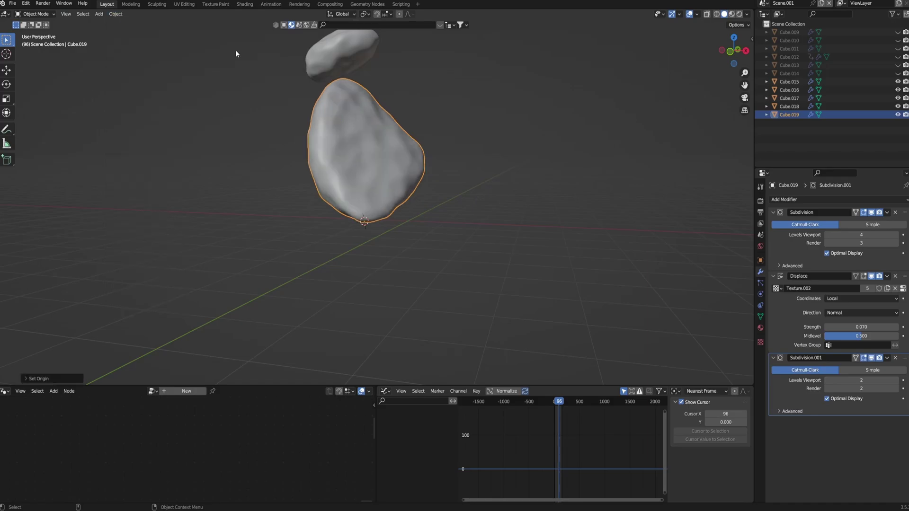
Try rotating the base rock about its new origin at the bottom.
{"action": "middle_click_drag", "start_coordinate": [472, 195], "coordinate": [382, 193]}
{"action": "key", "text": "r"}
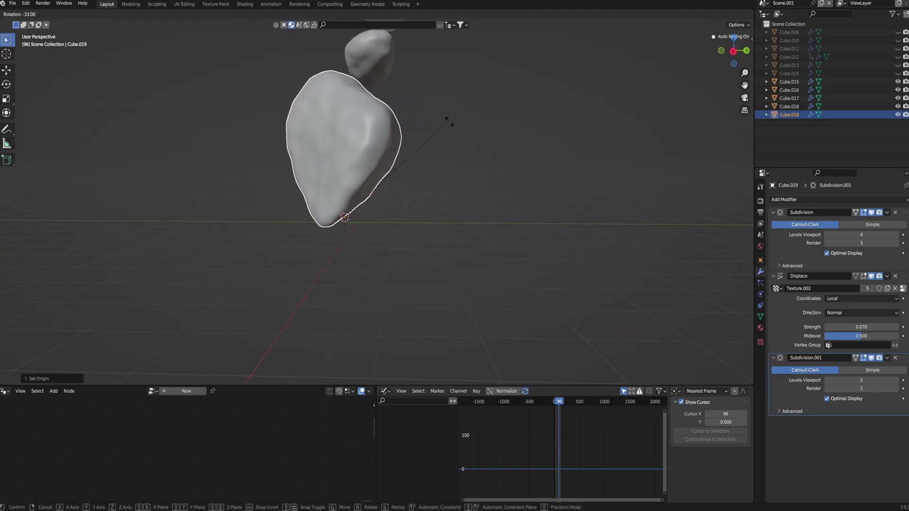
{"action": "left_click", "coordinate": [403, 141]}
{"action": "middle_click_drag", "start_coordinate": [402, 141], "coordinate": [388, 160]}
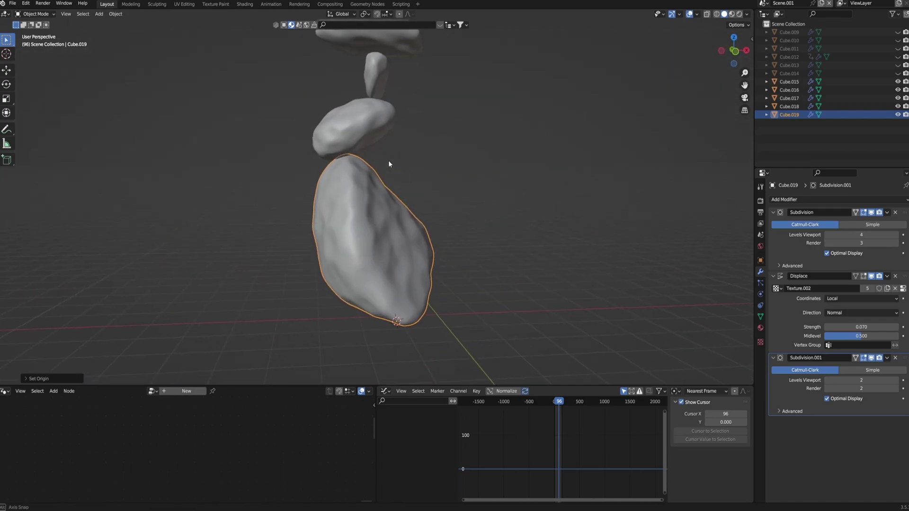
Select the second rock and place the 3D cursor where it meets the base rock's peak.
{"action": "middle_click_drag", "start_coordinate": [348, 137], "coordinate": [451, 183]}
{"action": "scroll", "coordinate": [391, 191], "scroll_direction": "up", "scroll_amount": 6}
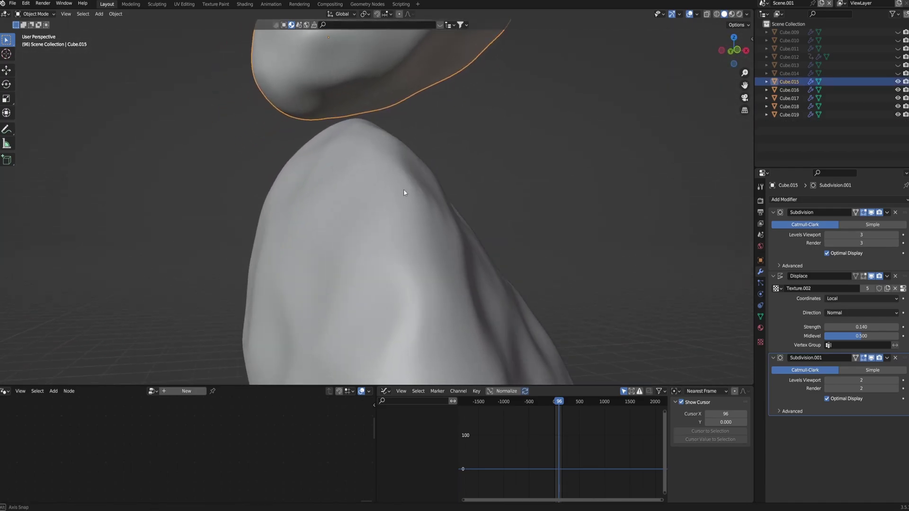
{"action": "scroll", "coordinate": [401, 203], "scroll_direction": "up", "scroll_amount": 3}
{"action": "left_click", "coordinate": [7, 54]}
{"action": "left_click", "coordinate": [303, 141]}
{"action": "middle_click_drag", "start_coordinate": [303, 141], "coordinate": [269, 139]}
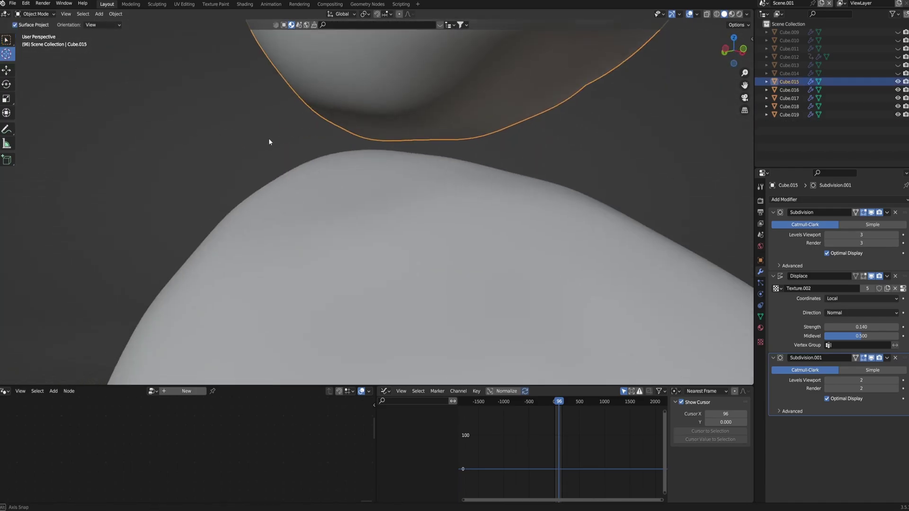
{"action": "scroll", "coordinate": [378, 161], "scroll_direction": "down", "scroll_amount": 8}
{"action": "middle_click_drag", "start_coordinate": [406, 174], "coordinate": [467, 163]}
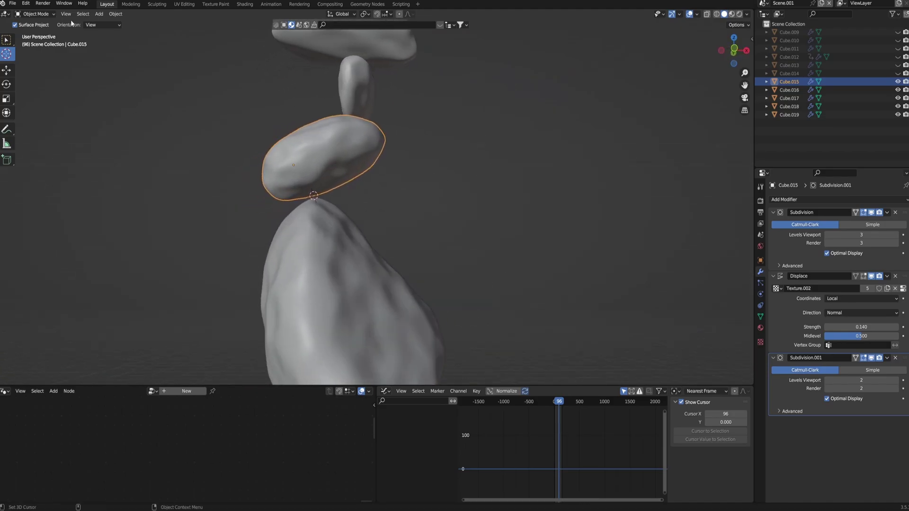
Set the second rock's origin to the 3D cursor.
{"action": "left_click", "coordinate": [113, 13]}
{"action": "mouse_move", "coordinate": [152, 31]}
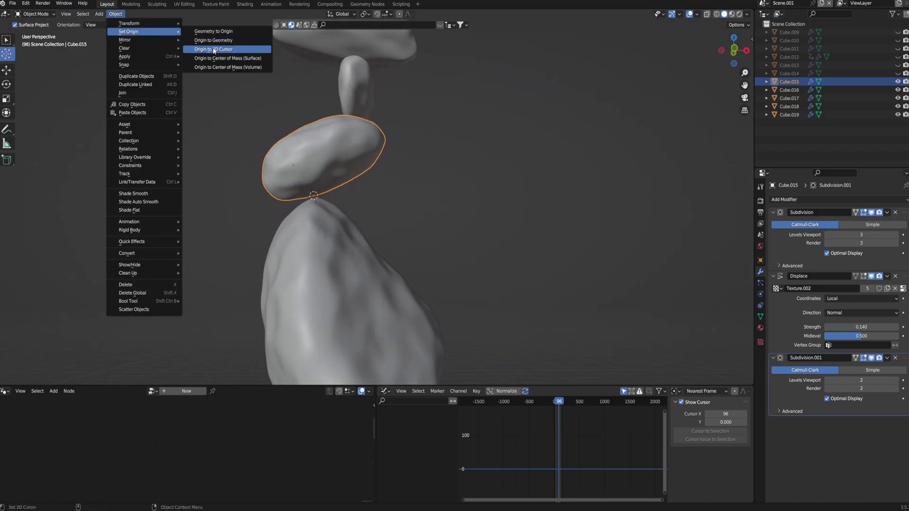
{"action": "left_click", "coordinate": [214, 49]}
{"action": "middle_click_drag", "start_coordinate": [389, 199], "coordinate": [403, 198]}
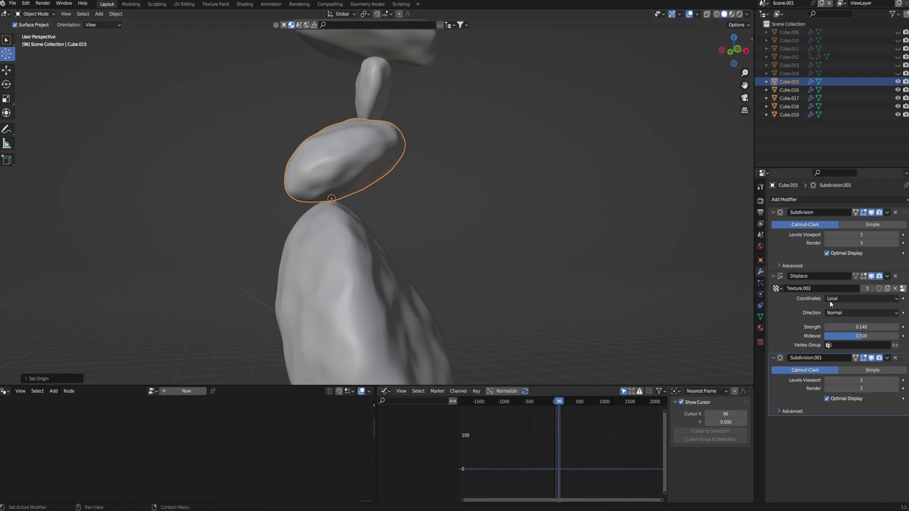
Insert a keyframe for the second rock at frame 96.
{"action": "middle_click_drag", "start_coordinate": [743, 250], "coordinate": [668, 235]}
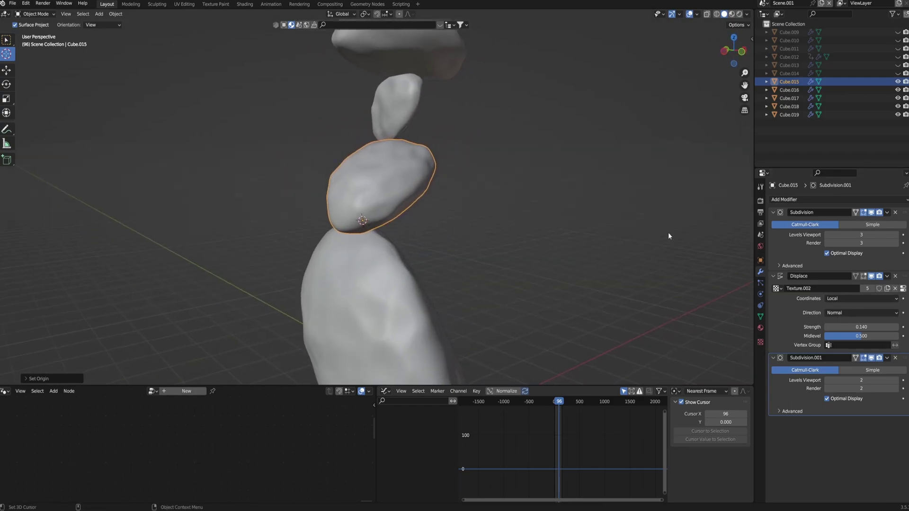
{"action": "middle_click_drag", "start_coordinate": [559, 203], "coordinate": [457, 182]}
{"action": "scroll", "coordinate": [440, 204], "scroll_direction": "up", "scroll_amount": 5}
{"action": "key", "text": "i"}
Place the 3D cursor where the small upright rock touches the top of the second rock.
{"action": "left_click", "coordinate": [399, 186]}
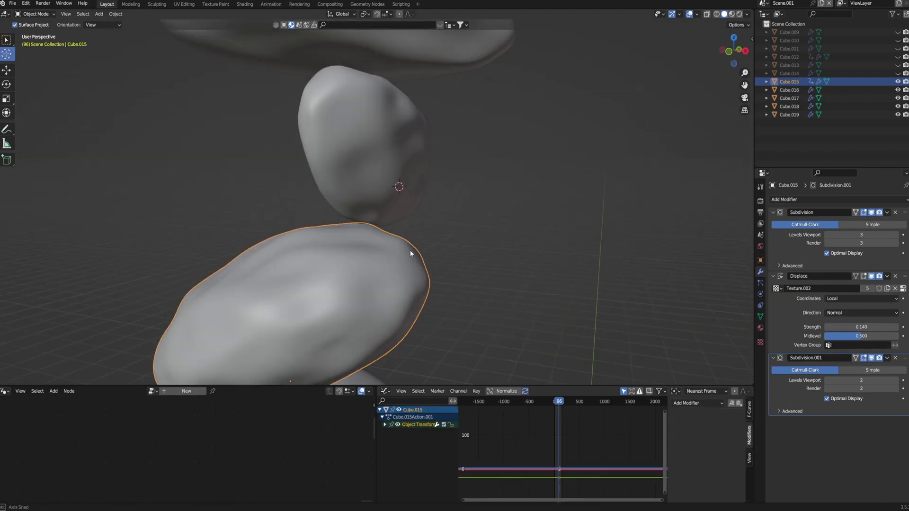
{"action": "scroll", "coordinate": [410, 250], "scroll_direction": "up", "scroll_amount": 6}
{"action": "middle_click_drag", "start_coordinate": [400, 234], "coordinate": [416, 277]}
{"action": "left_click", "coordinate": [385, 208]}
{"action": "scroll", "coordinate": [476, 243], "scroll_direction": "down", "scroll_amount": 5}
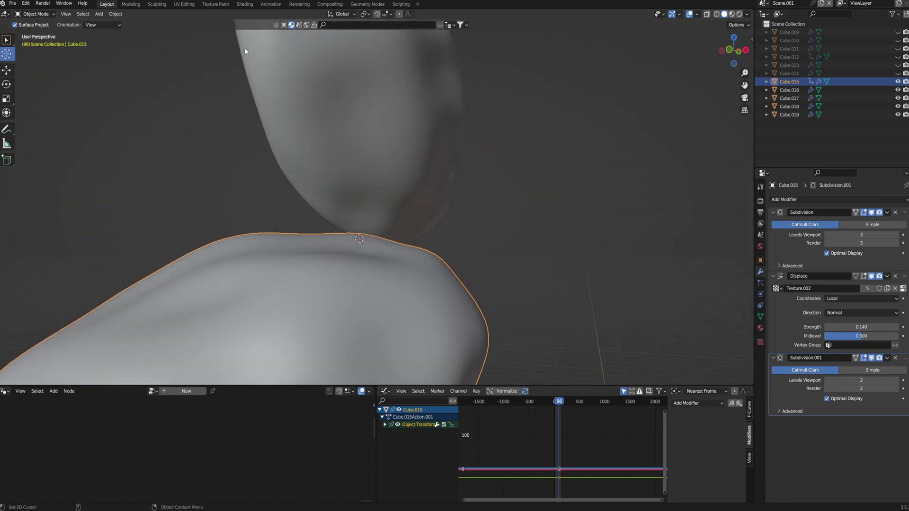
Set the small upright rock's origin to the 3D cursor and test-rotate the flat, small upright and second rocks about their contact points.
{"action": "left_click", "coordinate": [100, 15]}
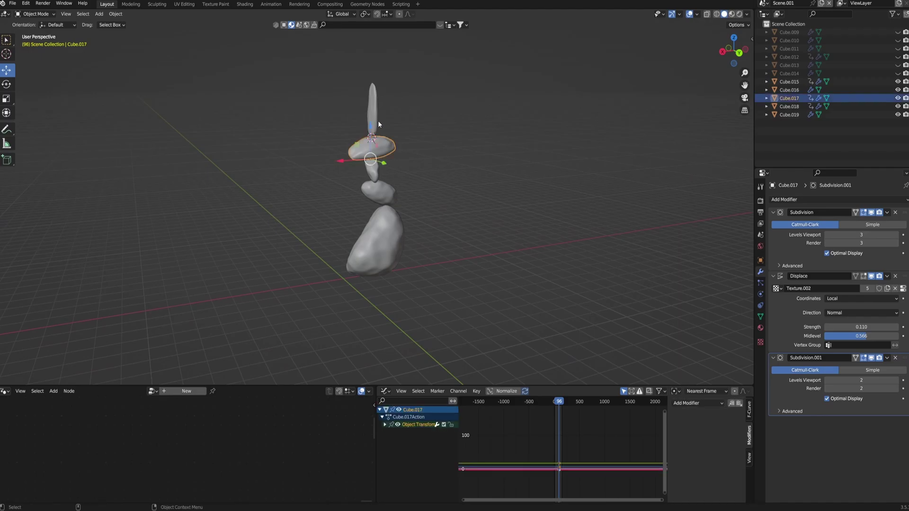
{"action": "left_click", "coordinate": [381, 150]}
{"action": "key", "text": "r"}
{"action": "left_click", "coordinate": [371, 170]}
{"action": "key", "text": "r"}
{"action": "left_click", "coordinate": [440, 155]}
{"action": "left_click", "coordinate": [378, 191]}
{"action": "key", "text": "r"}
{"action": "left_click", "coordinate": [419, 203]}
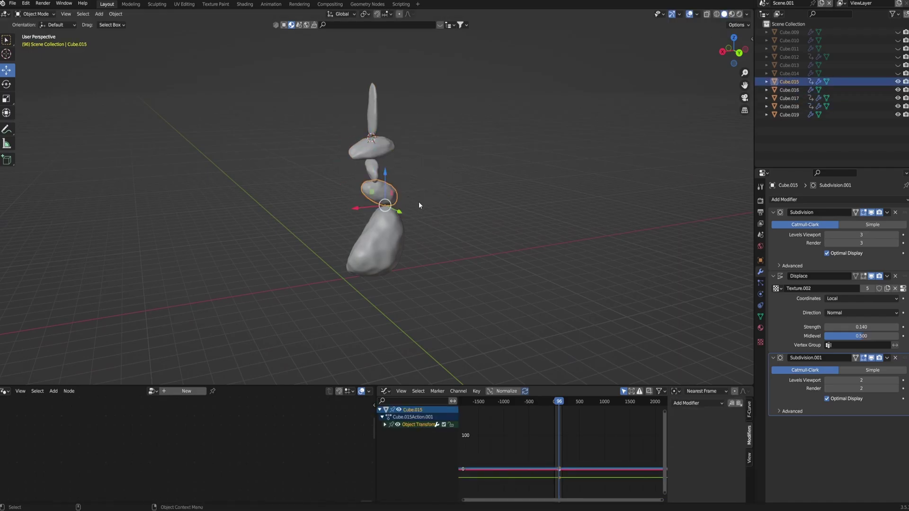
Parent the second rock to the large base rock using the Object option.
{"action": "left_click", "coordinate": [397, 240]}
{"action": "middle_click_drag", "start_coordinate": [397, 257], "coordinate": [299, 181]}
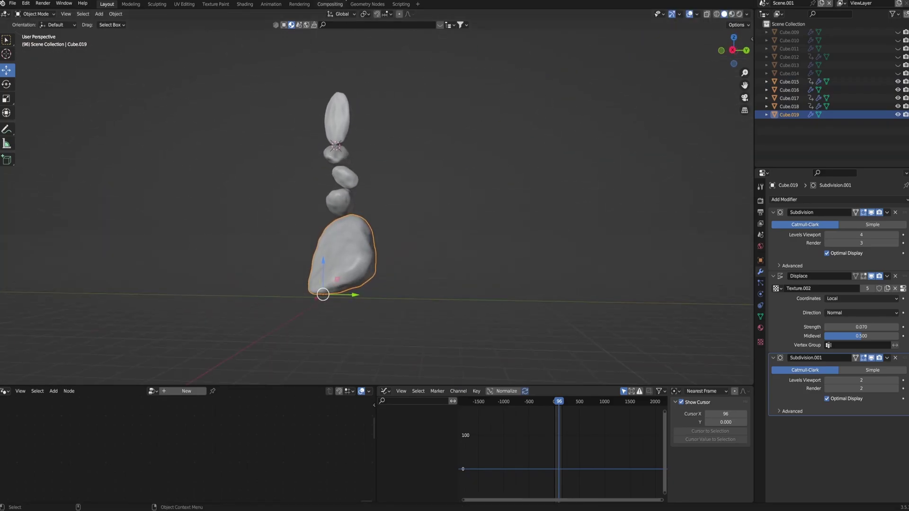
{"action": "left_click", "coordinate": [340, 198]}
{"action": "left_click", "coordinate": [326, 255], "text": "shift"}
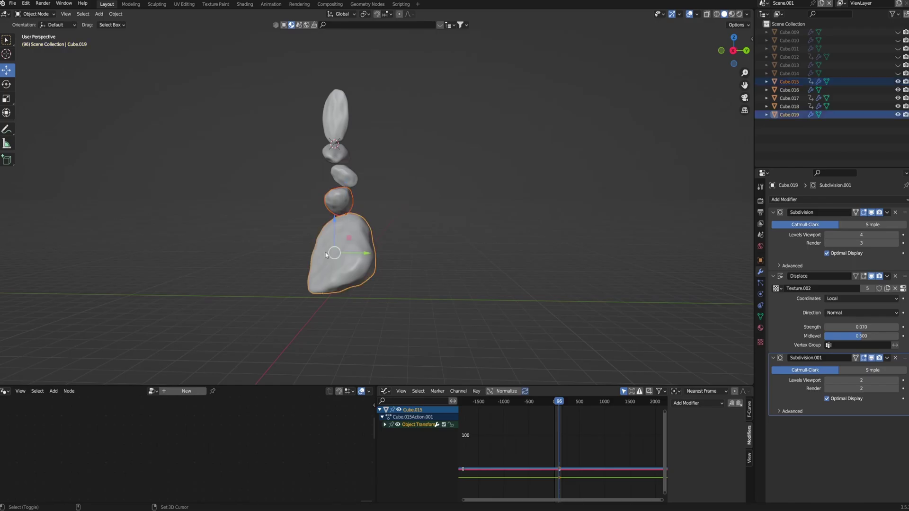
{"action": "key", "text": "ctrl+p"}
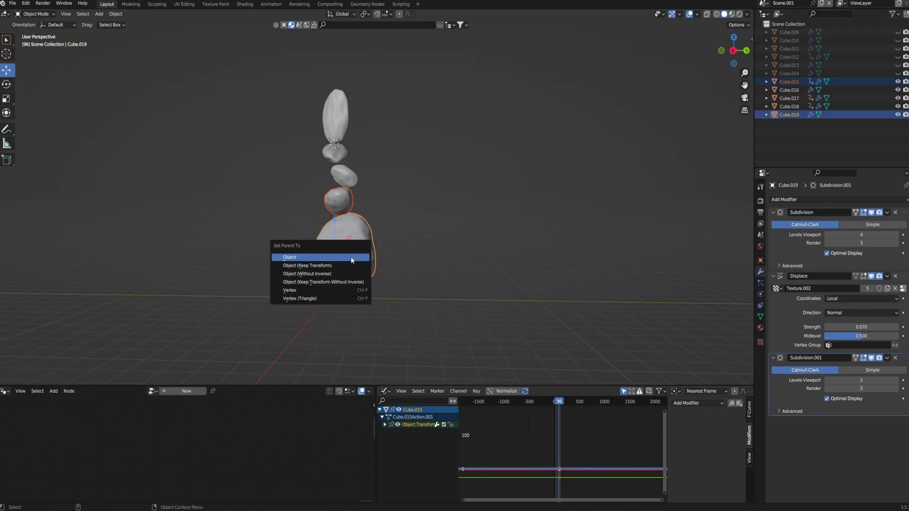
{"action": "left_click", "coordinate": [351, 259]}
Parent the small upright rock to the second rock below it as Object.
{"action": "left_click", "coordinate": [349, 184]}
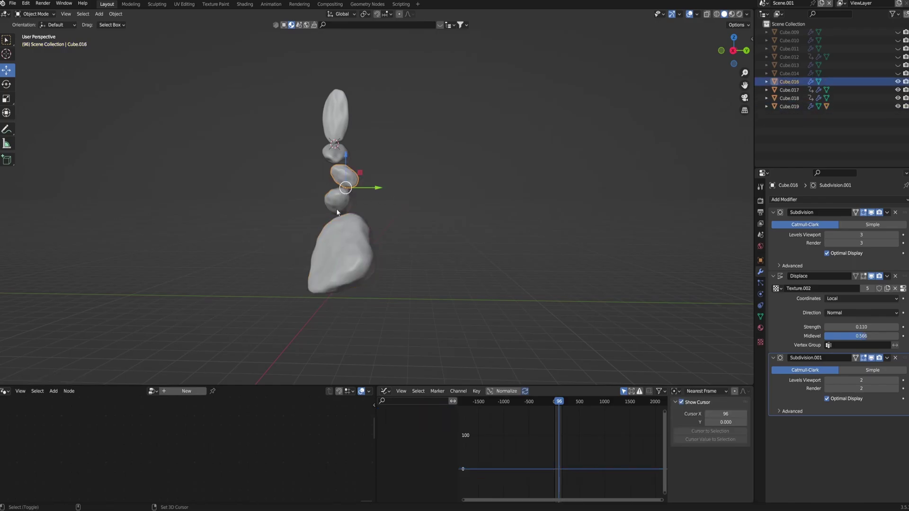
{"action": "left_click", "coordinate": [336, 202], "text": "shift"}
{"action": "key", "text": "ctrl+p"}
{"action": "left_click", "coordinate": [329, 197]}
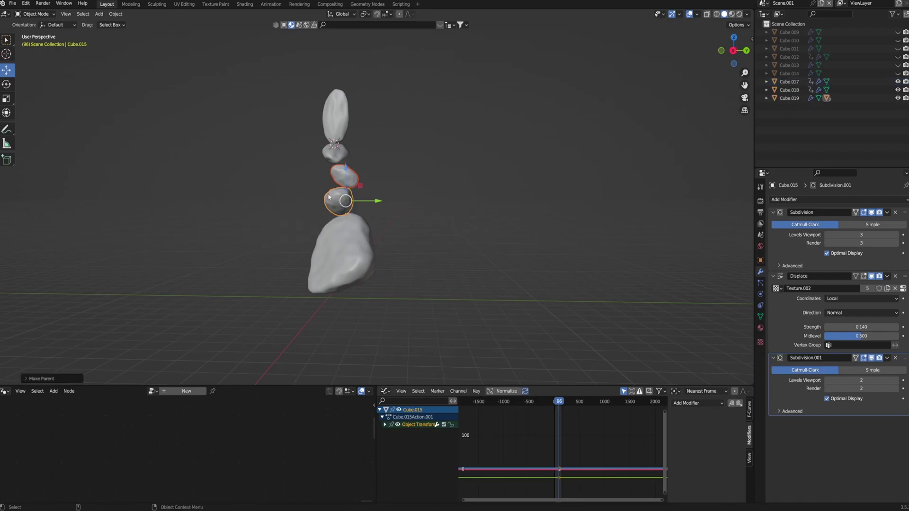
Parent the flat rock to the small upright rock beneath it as Object.
{"action": "left_click", "coordinate": [329, 155]}
{"action": "left_click", "coordinate": [353, 179], "text": "shift"}
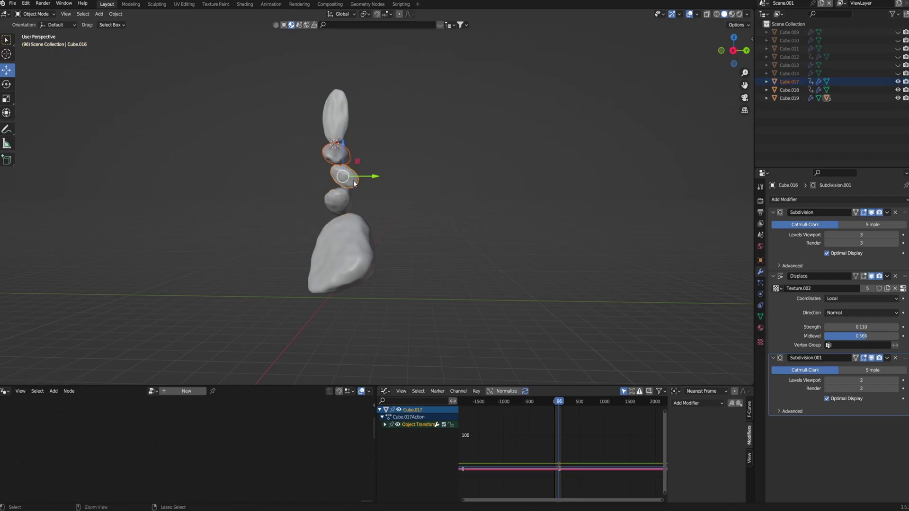
{"action": "key", "text": "ctrl+p"}
{"action": "left_click", "coordinate": [353, 180]}
Parent the tall top rock to the flat rock it stands on as Object.
{"action": "left_click", "coordinate": [344, 133]}
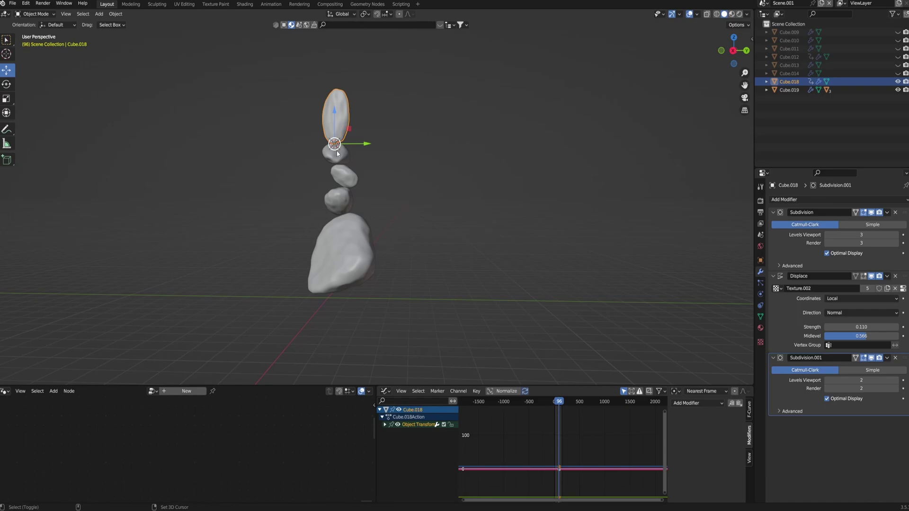
{"action": "left_click", "coordinate": [337, 151], "text": "shift"}
{"action": "key", "text": "ctrl+p"}
{"action": "left_click", "coordinate": [339, 151]}
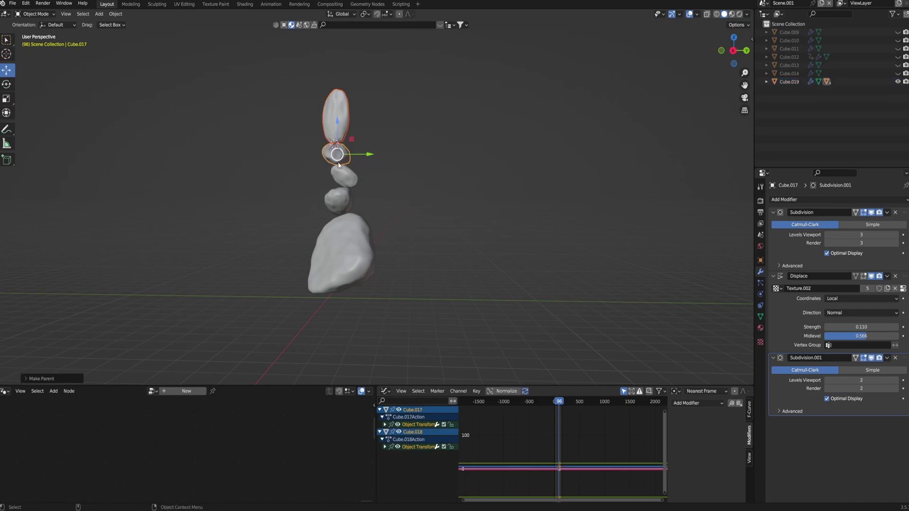
Test-rotate the small upright rock, the second rock and the base rock to check the parent hierarchy, cancelling each rotation.
{"action": "left_click", "coordinate": [349, 181]}
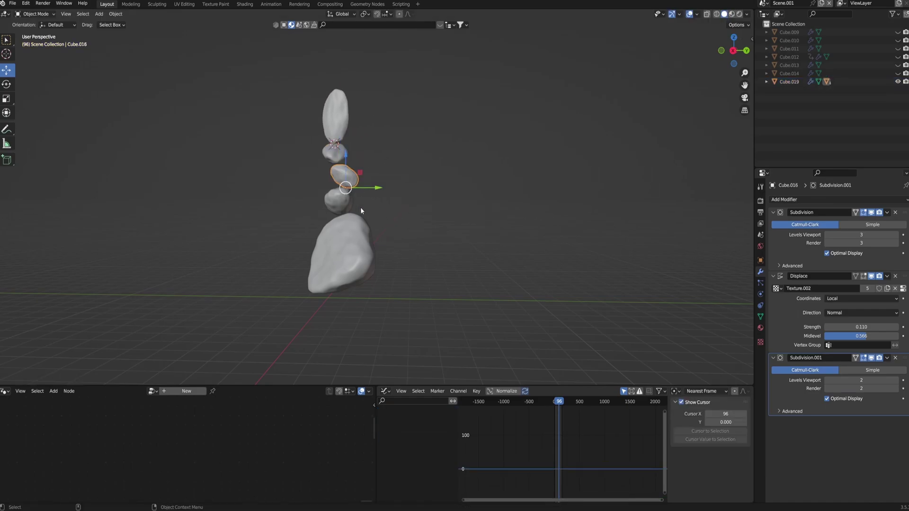
{"action": "key", "text": "r"}
{"action": "right_click", "coordinate": [361, 223]}
{"action": "left_click", "coordinate": [342, 205]}
{"action": "key", "text": "r"}
{"action": "right_click", "coordinate": [389, 220]}
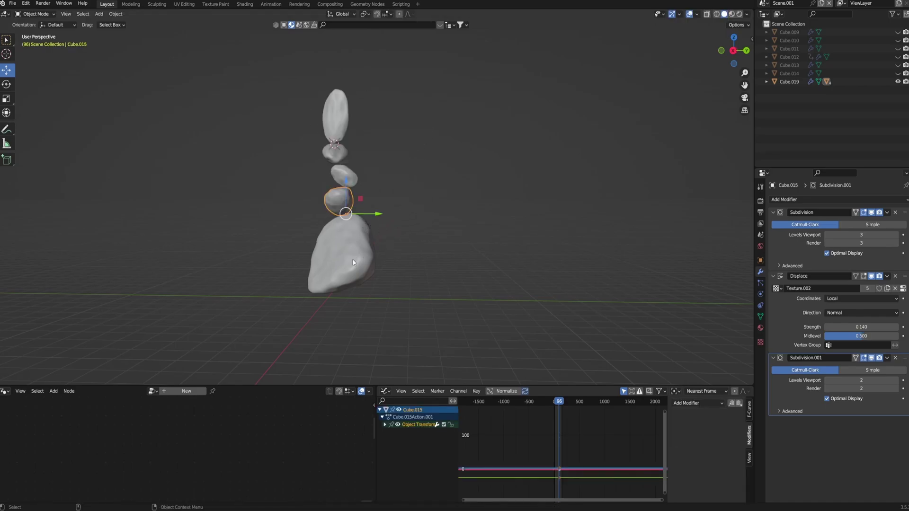
{"action": "left_click", "coordinate": [353, 259]}
{"action": "key", "text": "r"}
{"action": "right_click", "coordinate": [386, 195]}
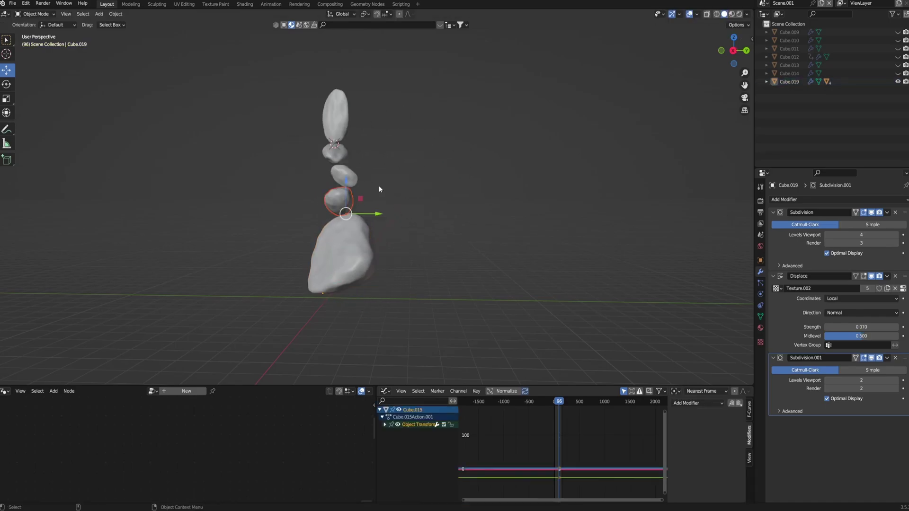
{"action": "left_click", "coordinate": [346, 177]}
{"action": "key", "text": "r"}
{"action": "right_click", "coordinate": [379, 278]}
Add a camera to the scene.
{"action": "middle_click_drag", "start_coordinate": [369, 280], "coordinate": [354, 292]}
{"action": "key", "text": "shift+a"}
{"action": "mouse_move", "coordinate": [342, 360]}
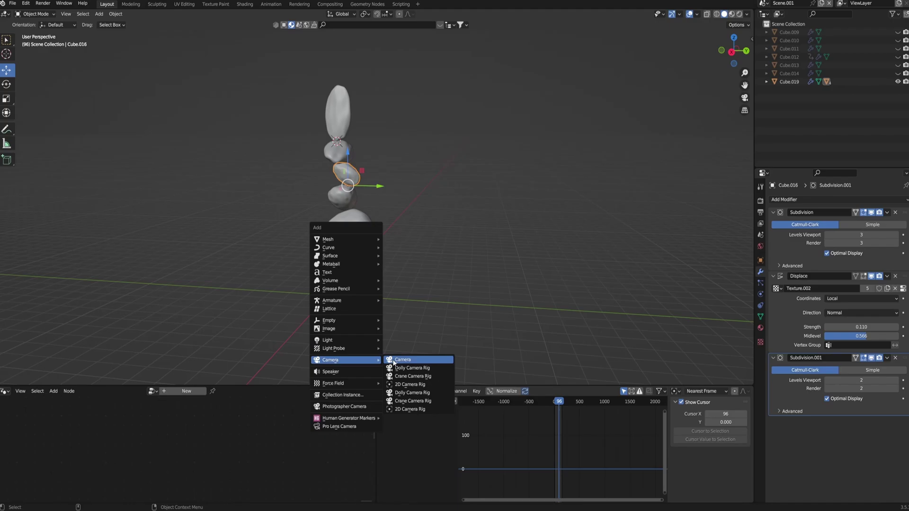
{"action": "left_click", "coordinate": [398, 359]}
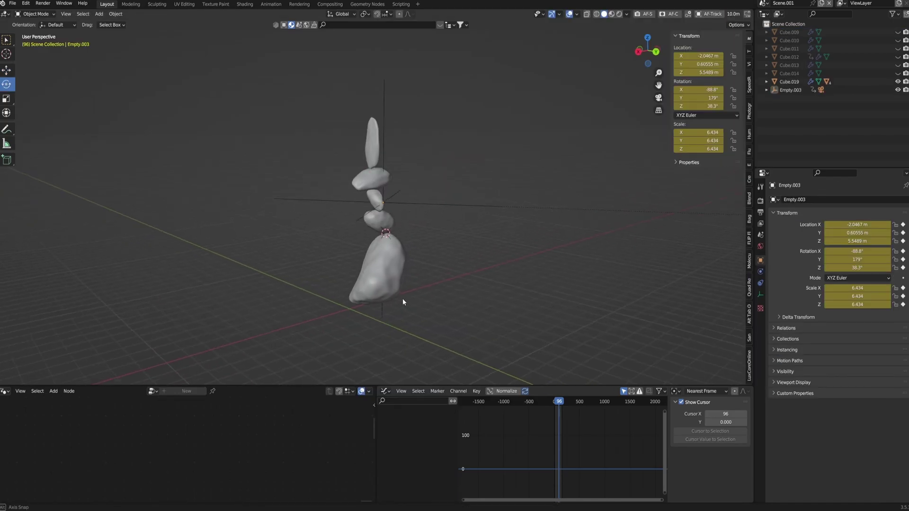
Try rotating the base rock to tilt the whole parented stack.
{"action": "middle_click_drag", "start_coordinate": [402, 299], "coordinate": [378, 290]}
{"action": "left_click", "coordinate": [378, 291]}
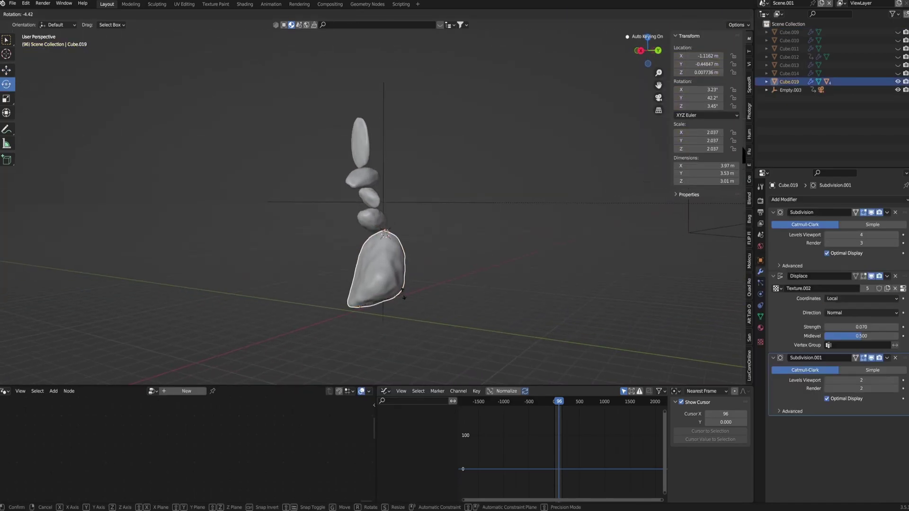
{"action": "middle_click_drag", "start_coordinate": [430, 306], "coordinate": [418, 266], "text": "shift"}
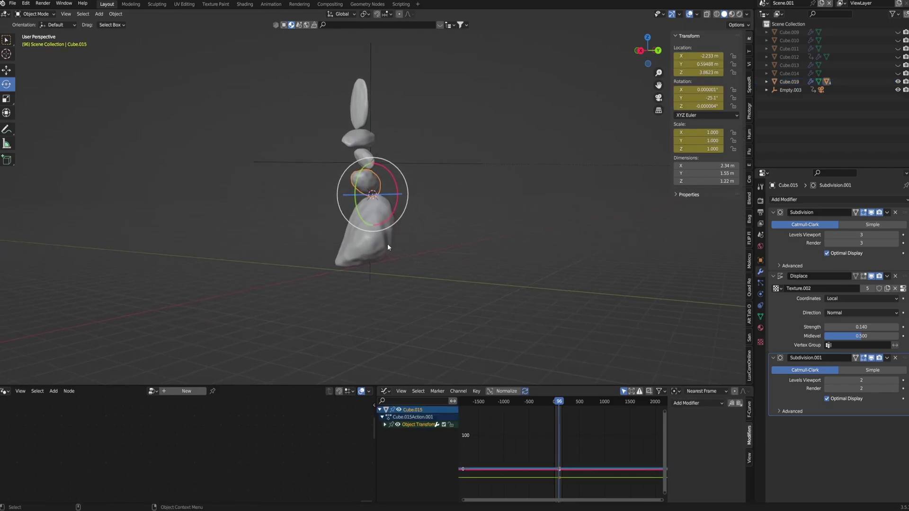
Select the base rock and widen the Graph Editor over the adjoining node editor.
{"action": "left_click", "coordinate": [386, 244]}
{"action": "left_click_drag", "start_coordinate": [378, 400], "coordinate": [8, 400]}
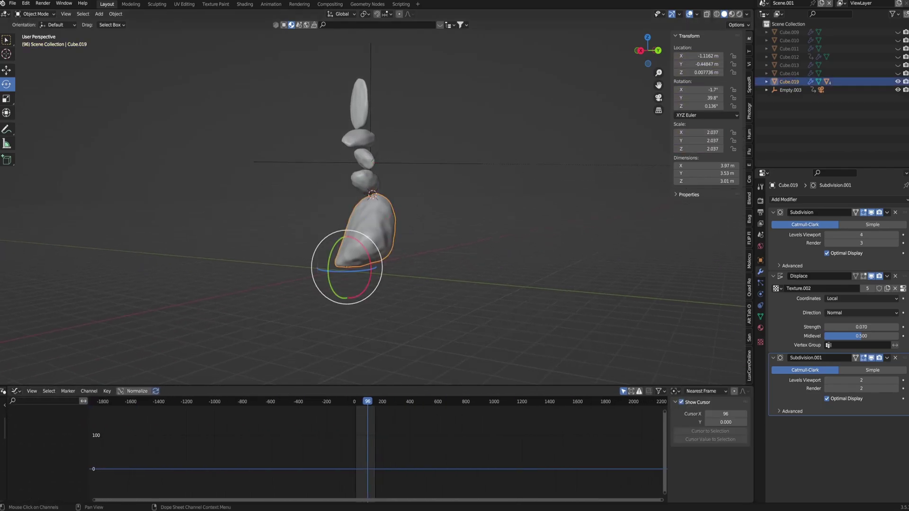
Switch the animation area to the Timeline and back to the Graph Editor.
{"action": "left_click", "coordinate": [18, 392]}
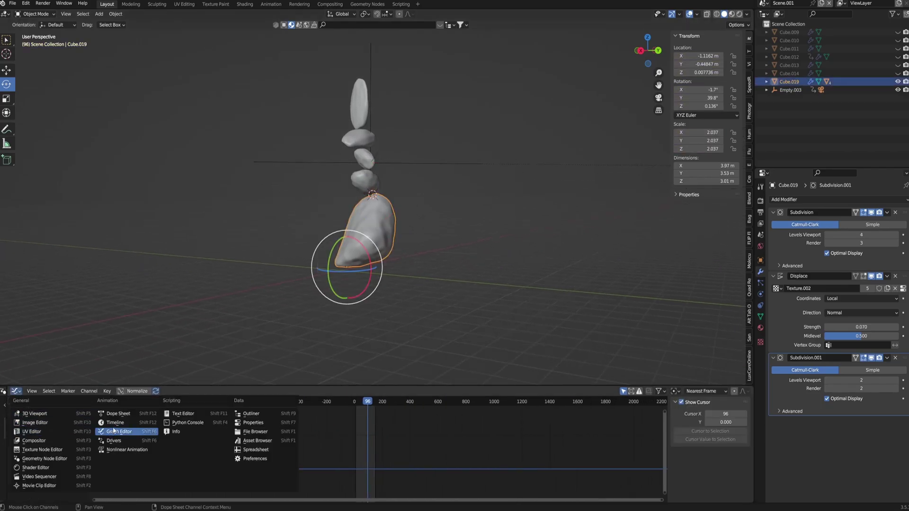
{"action": "left_click", "coordinate": [115, 423]}
{"action": "left_click", "coordinate": [17, 391]}
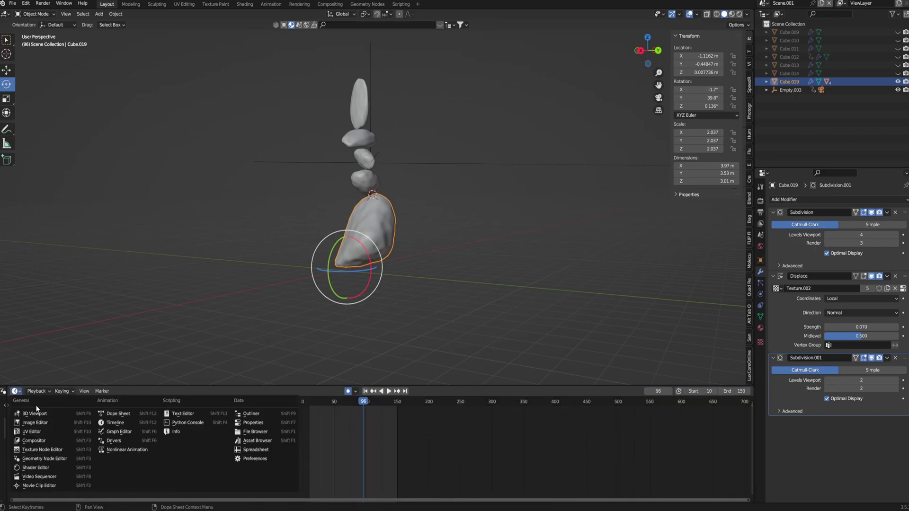
{"action": "left_click", "coordinate": [116, 432]}
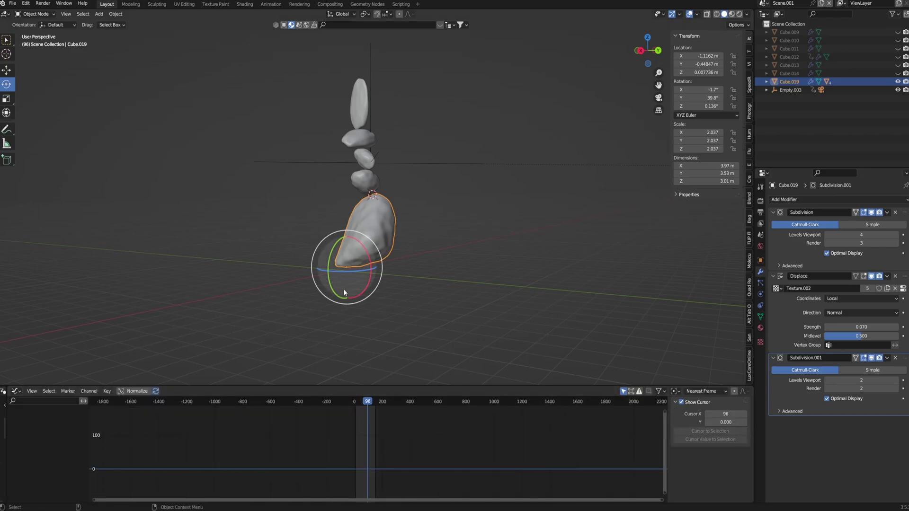
Select all the rocks together with the empty and delete their existing keyframes.
{"action": "left_click", "coordinate": [395, 289]}
{"action": "left_click", "coordinate": [373, 251]}
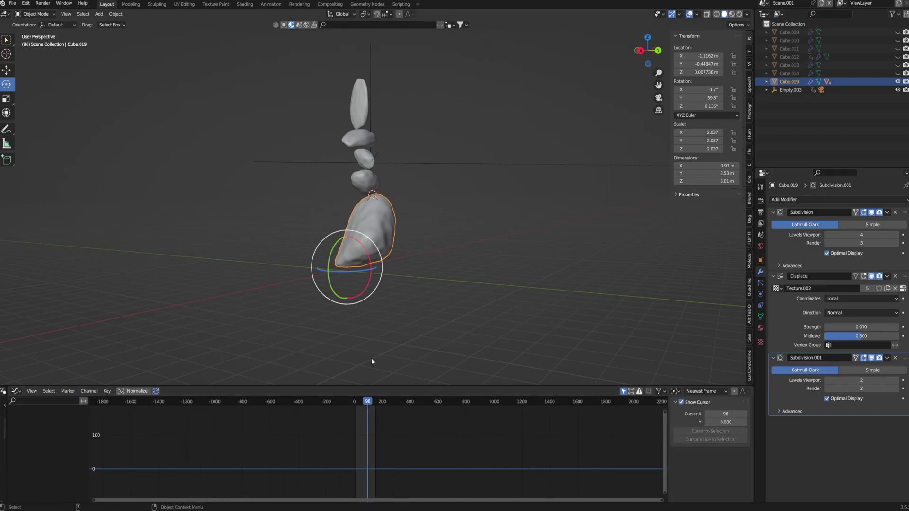
{"action": "left_click_drag", "start_coordinate": [331, 114], "coordinate": [367, 255]}
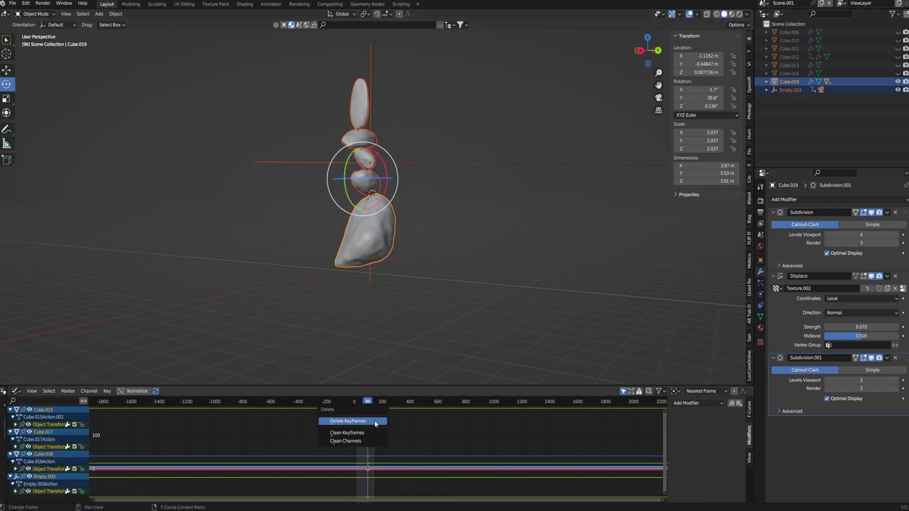
{"action": "left_click", "coordinate": [375, 422]}
Insert a Rotation keyframe at frame 0 for all selected rocks and the empty.
{"action": "left_click", "coordinate": [357, 401]}
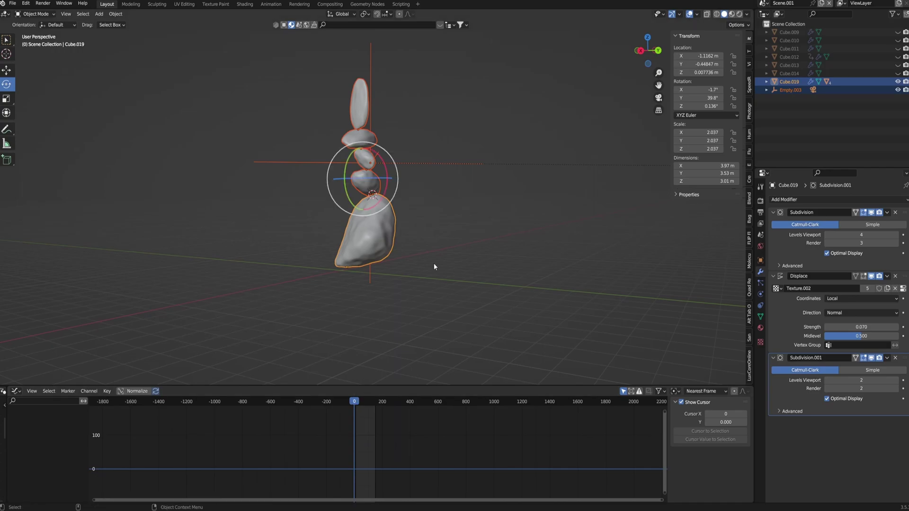
{"action": "key", "text": "i"}
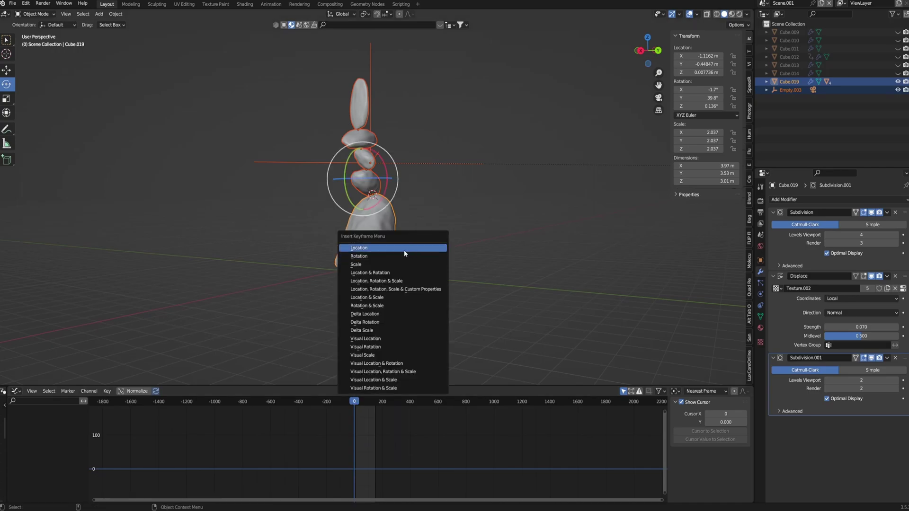
{"action": "left_click", "coordinate": [402, 248]}
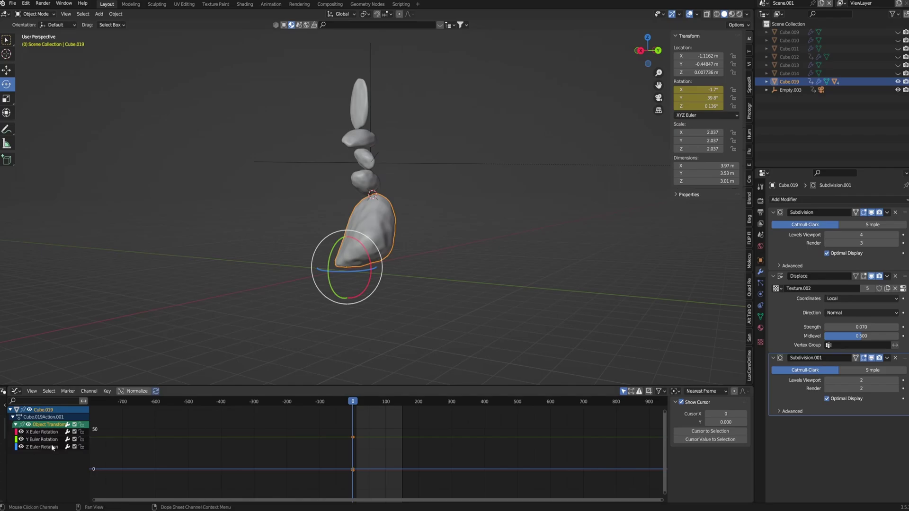
Try moving the base rock's Y Euler Rotation keyframe in the Graph Editor, then cancel the move.
{"action": "left_click", "coordinate": [41, 433]}
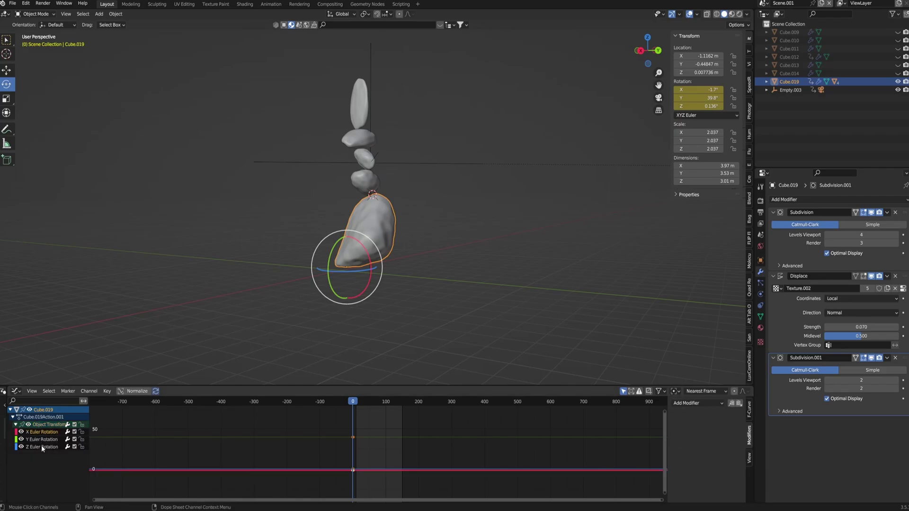
{"action": "left_click", "coordinate": [41, 439]}
{"action": "left_click_drag", "start_coordinate": [345, 429], "coordinate": [362, 452]}
{"action": "key", "text": "g"}
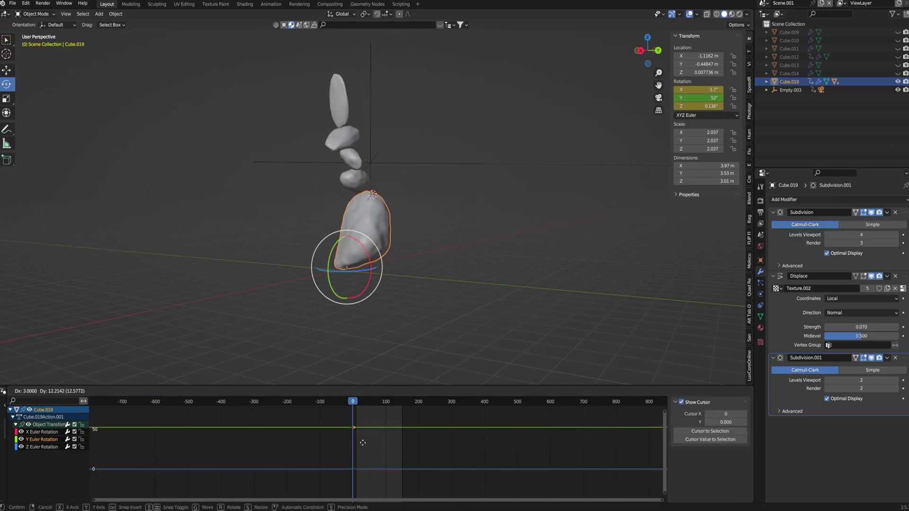
{"action": "key", "text": "Escape"}
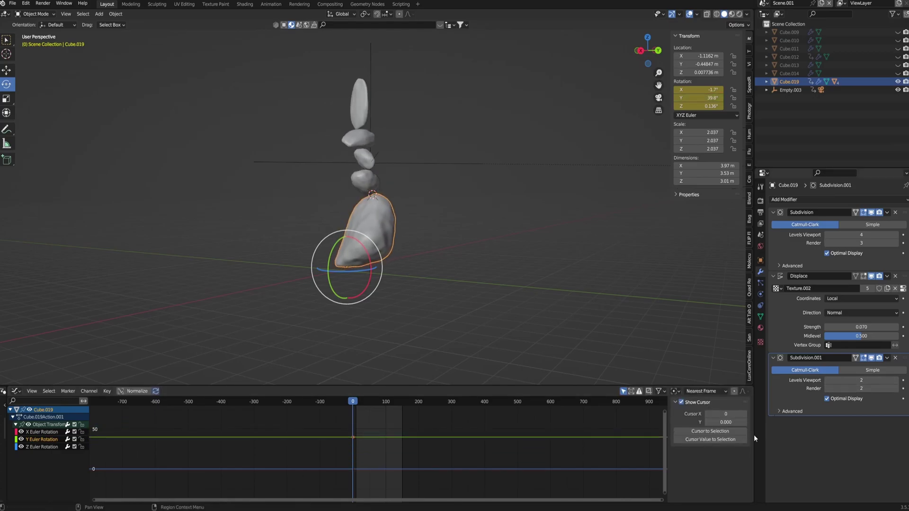
Add a Noise F-curve modifier to the second rock's Y Euler Rotation channel.
{"action": "middle_click_drag", "start_coordinate": [393, 261], "coordinate": [368, 201]}
{"action": "left_click", "coordinate": [360, 181]}
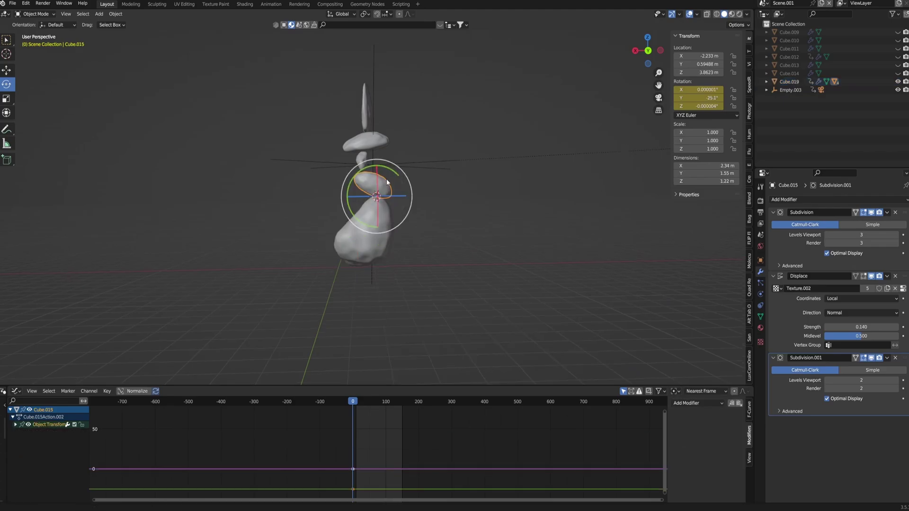
{"action": "scroll", "coordinate": [395, 167], "scroll_direction": "up", "scroll_amount": 3}
{"action": "middle_click_drag", "start_coordinate": [552, 152], "coordinate": [524, 156]}
{"action": "middle_click_drag", "start_coordinate": [524, 157], "coordinate": [476, 202], "text": "shift"}
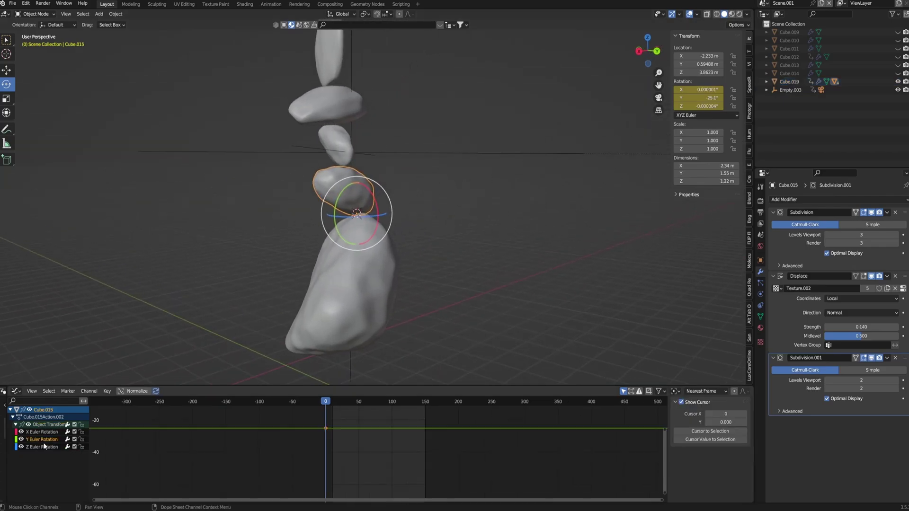
{"action": "left_click", "coordinate": [42, 440]}
{"action": "left_click", "coordinate": [684, 403]}
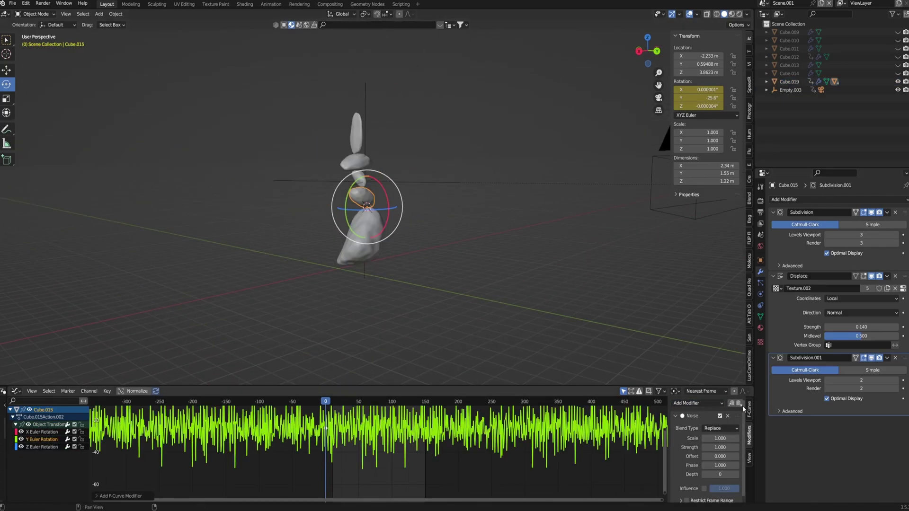
Play the animation and set the Noise modifier's scale to 31.150 and strength to 0.220 on the second rock's Y rotation.
{"action": "key", "text": "space"}
{"action": "scroll", "coordinate": [391, 207], "scroll_direction": "up", "scroll_amount": 4}
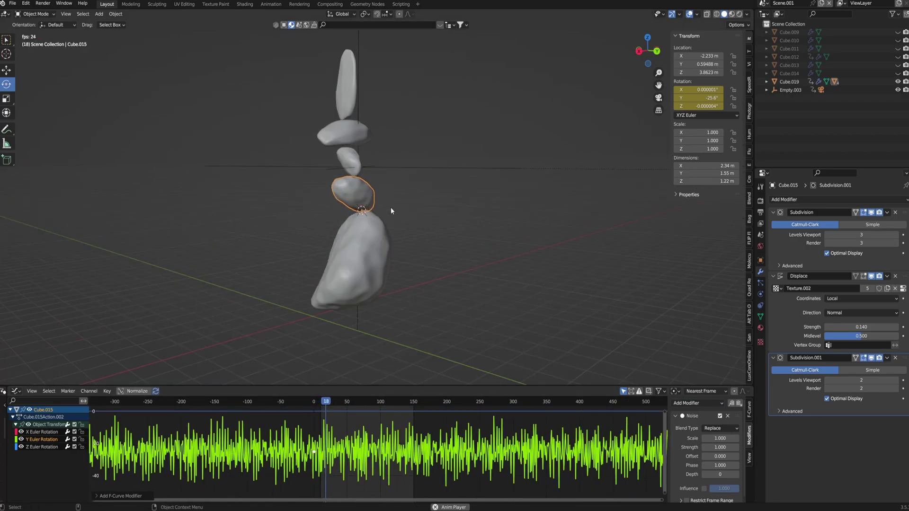
{"action": "scroll", "coordinate": [460, 227], "scroll_direction": "down", "scroll_amount": 6}
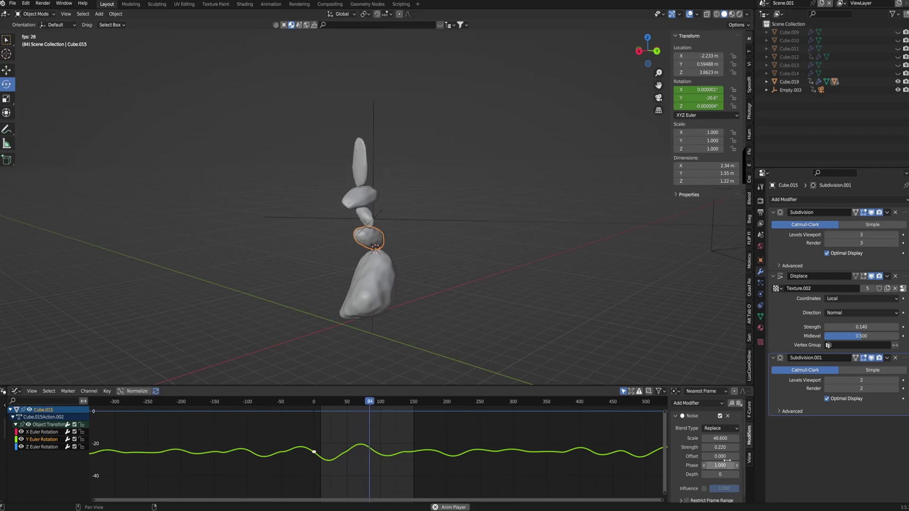
{"action": "left_click_drag", "start_coordinate": [720, 439], "coordinate": [708, 438]}
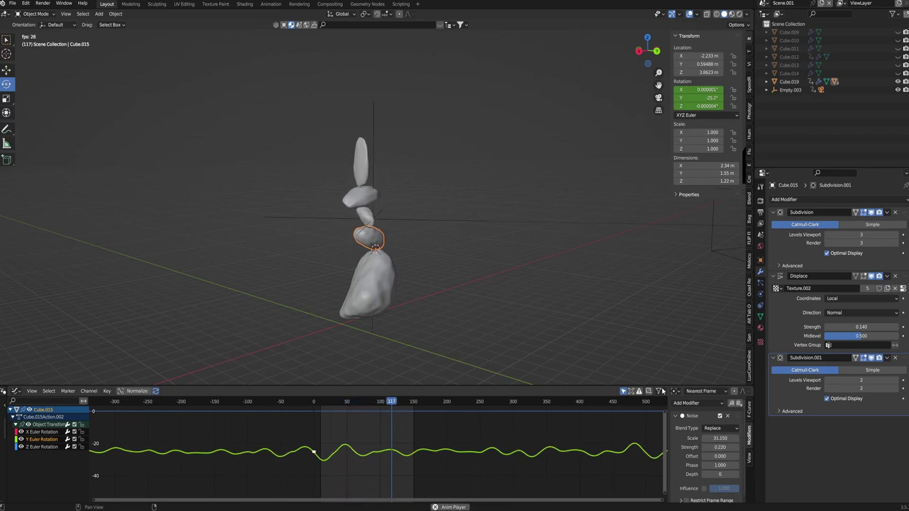
Add a Noise modifier to the third rock's Y Euler Rotation channel with scale 50.410 and strength 0.100.
{"action": "scroll", "coordinate": [394, 266], "scroll_direction": "up", "scroll_amount": 8}
{"action": "scroll", "coordinate": [357, 162], "scroll_direction": "up", "scroll_amount": 5}
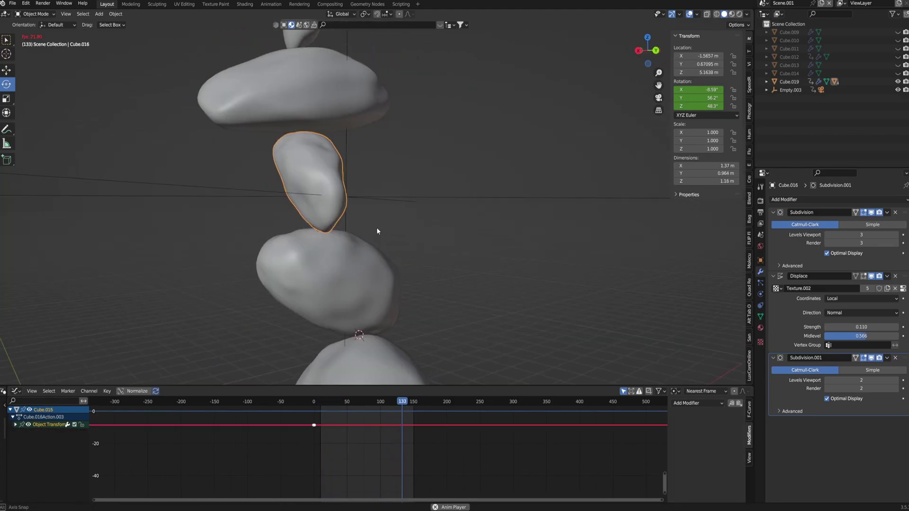
{"action": "middle_click_drag", "start_coordinate": [377, 229], "coordinate": [453, 261]}
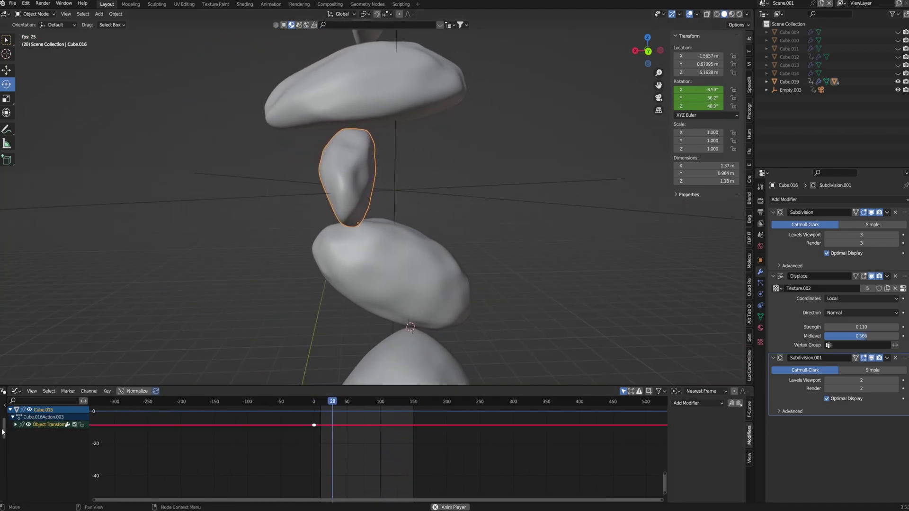
{"action": "left_click", "coordinate": [16, 424]}
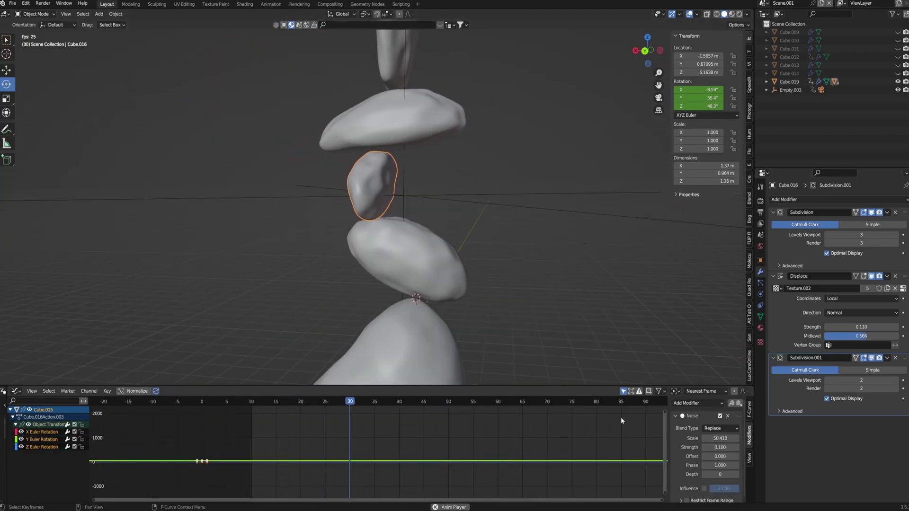
{"action": "scroll", "coordinate": [495, 305], "scroll_direction": "down", "scroll_amount": 10}
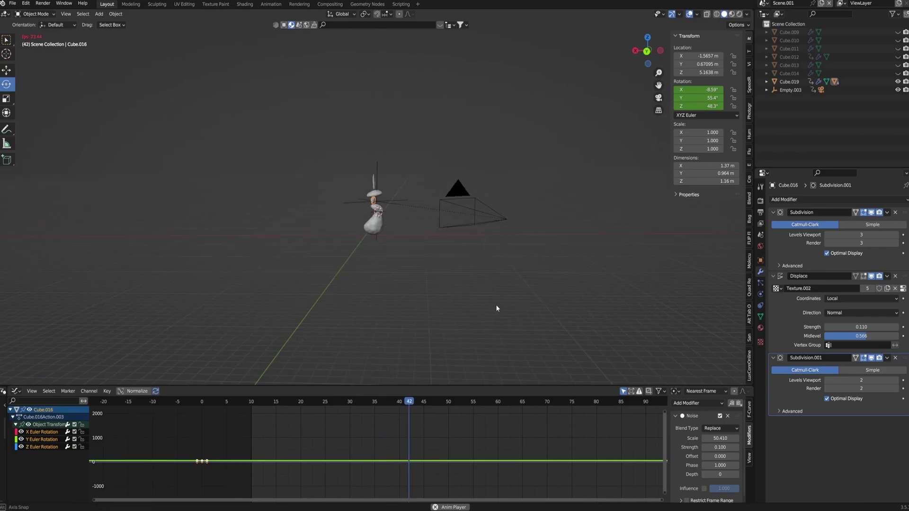
{"action": "scroll", "coordinate": [330, 229], "scroll_direction": "up", "scroll_amount": 9}
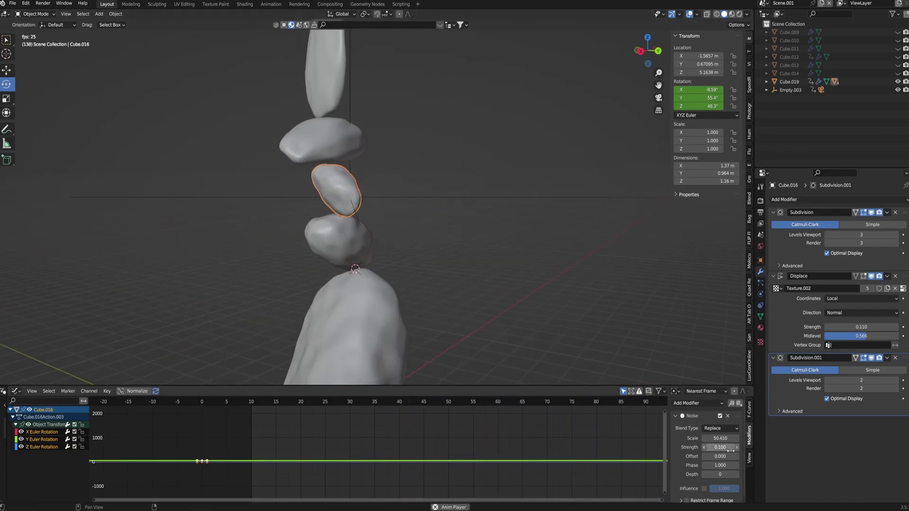
{"action": "middle_click_drag", "start_coordinate": [472, 267], "coordinate": [589, 254], "text": "shift"}
{"action": "middle_click_drag", "start_coordinate": [362, 234], "coordinate": [400, 252], "text": "shift"}
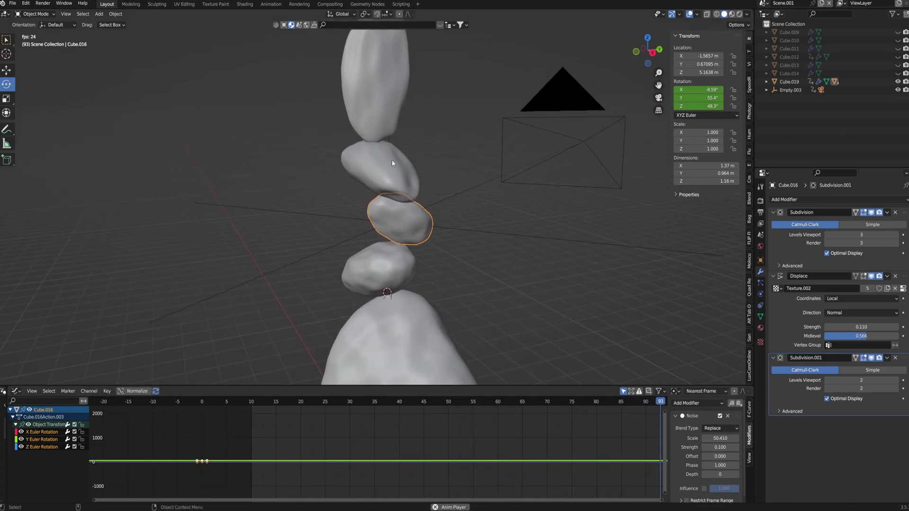
Select the fourth rock and examine its contact with the third rock beneath it during playback.
{"action": "left_click", "coordinate": [392, 160]}
{"action": "middle_click_drag", "start_coordinate": [499, 158], "coordinate": [502, 167], "text": "shift"}
{"action": "scroll", "coordinate": [505, 190], "scroll_direction": "up", "scroll_amount": 6}
{"action": "middle_click_drag", "start_coordinate": [509, 215], "coordinate": [429, 213]}
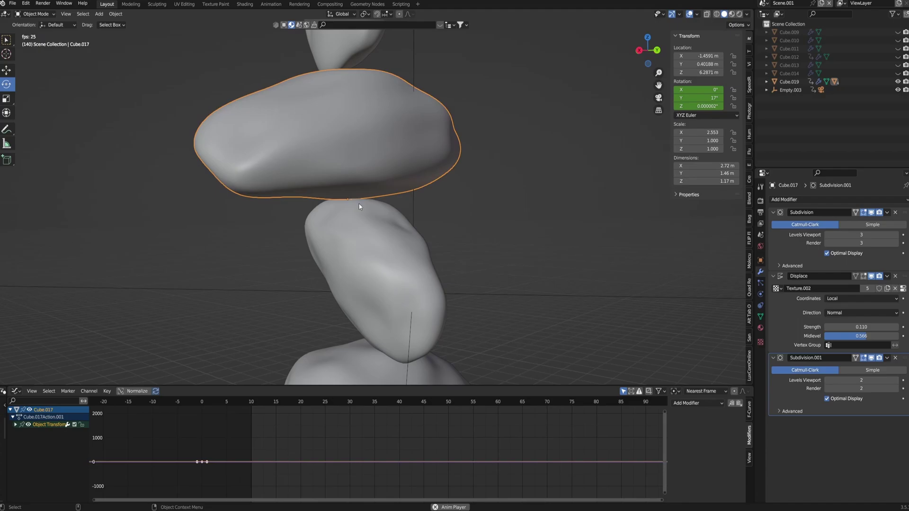
{"action": "scroll", "coordinate": [423, 237], "scroll_direction": "down", "scroll_amount": 6}
{"action": "middle_click_drag", "start_coordinate": [473, 274], "coordinate": [473, 261], "text": "shift"}
{"action": "scroll", "coordinate": [455, 251], "scroll_direction": "up", "scroll_amount": 7}
{"action": "middle_click_drag", "start_coordinate": [374, 202], "coordinate": [359, 203]}
{"action": "scroll", "coordinate": [356, 225], "scroll_direction": "down", "scroll_amount": 6}
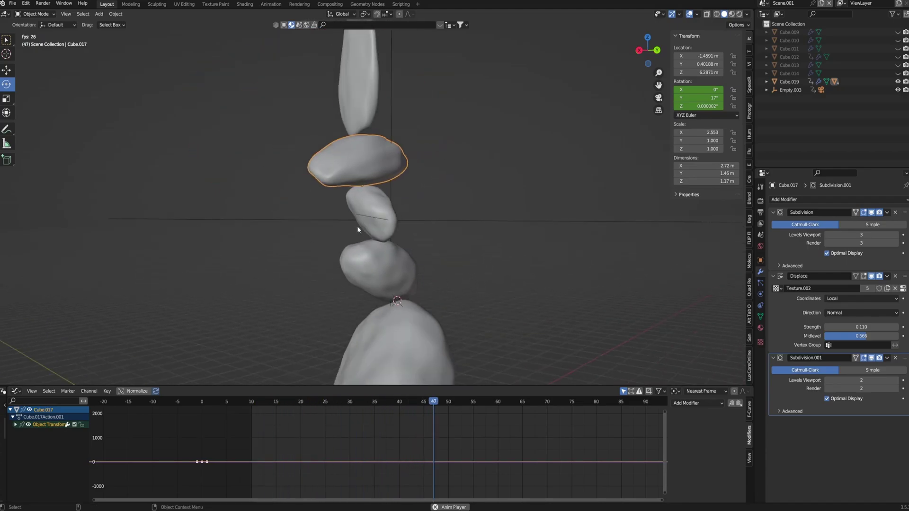
Add a Noise modifier to the top rock's Y Euler Rotation channel with scale 30 and strength 0.5.
{"action": "middle_click_drag", "start_coordinate": [420, 233], "coordinate": [425, 225]}
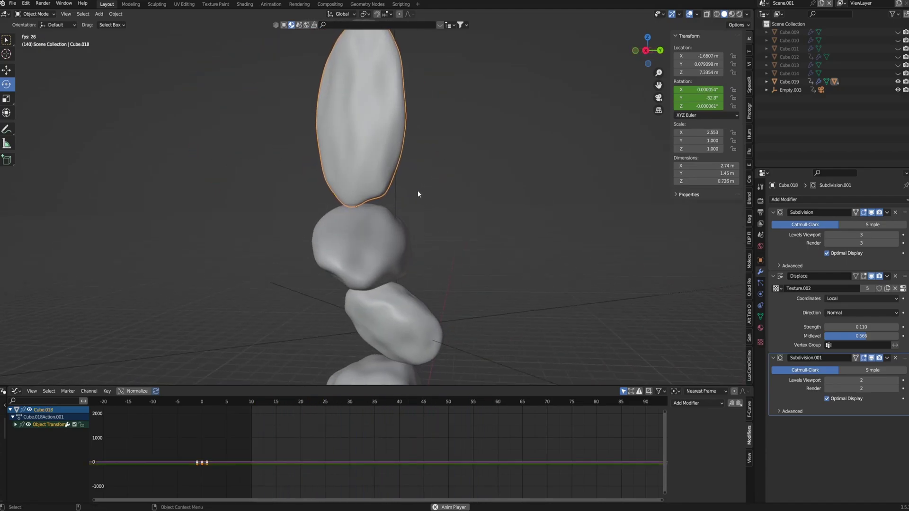
{"action": "middle_click_drag", "start_coordinate": [417, 191], "coordinate": [424, 228], "text": "shift"}
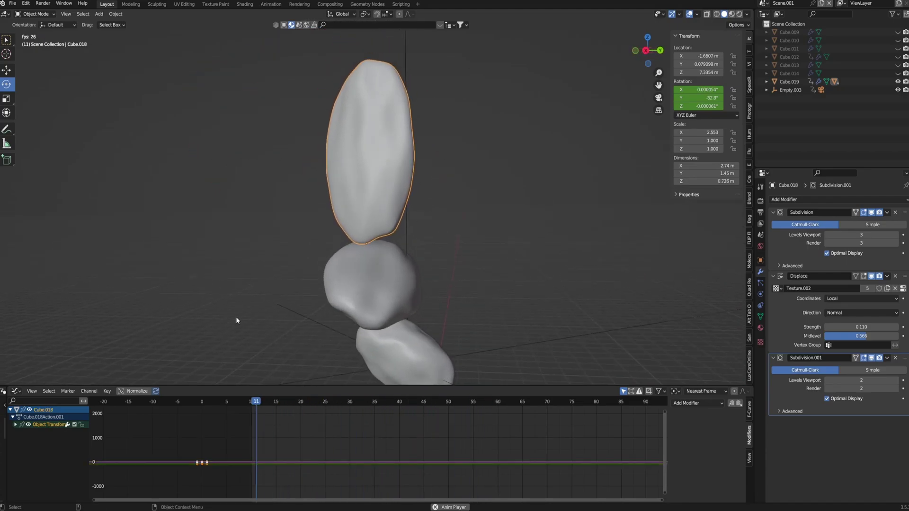
{"action": "left_click", "coordinate": [15, 425]}
{"action": "left_click", "coordinate": [36, 443]}
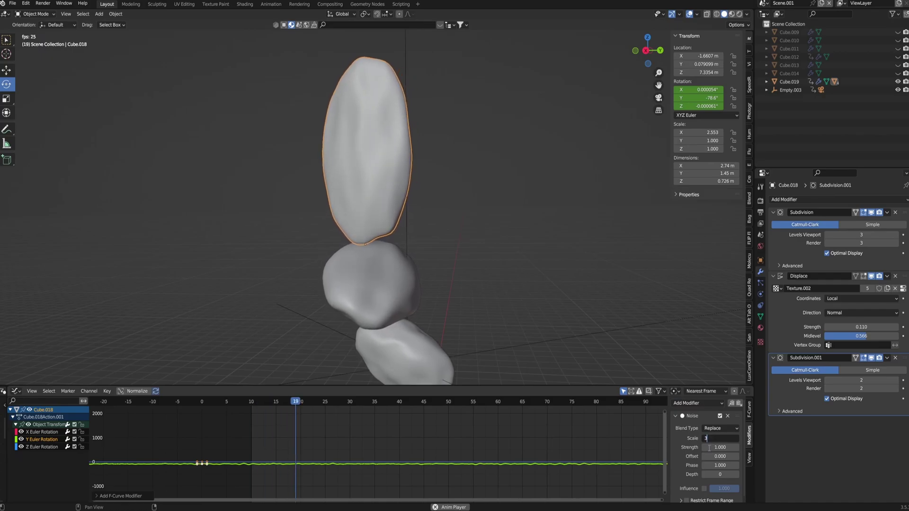
{"action": "left_click", "coordinate": [719, 447]}
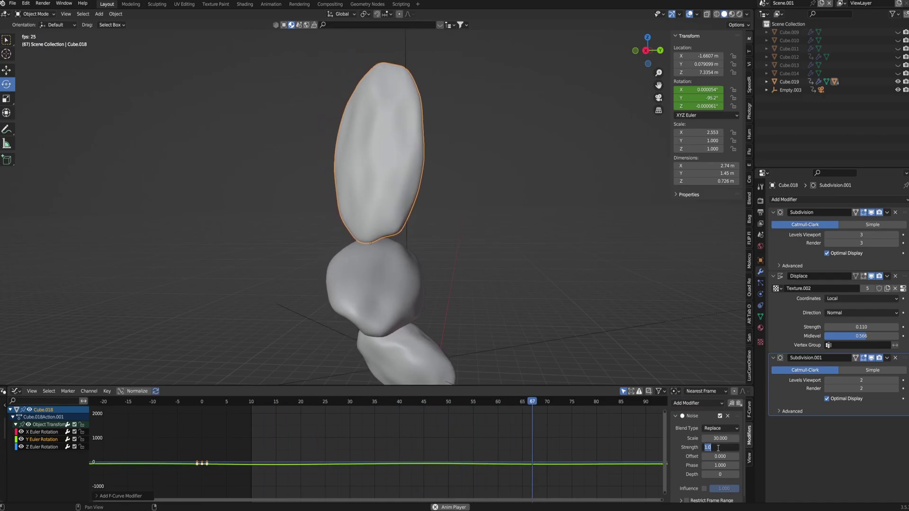
{"action": "type", "text": "0.5"}
{"action": "key", "text": "Return"}
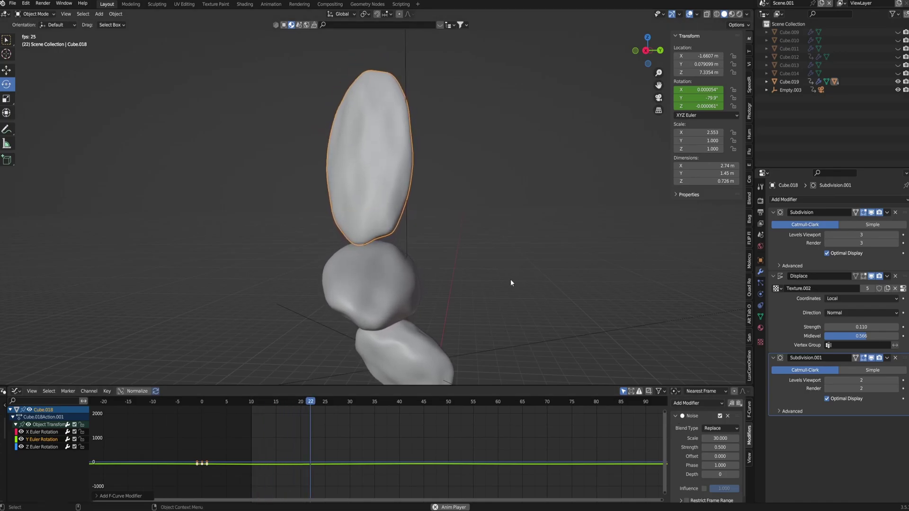
Lower the top rock's Noise strength to 0.200 and review the wobbling stack from other angles.
{"action": "scroll", "coordinate": [474, 299], "scroll_direction": "down", "scroll_amount": 5}
{"action": "middle_click_drag", "start_coordinate": [467, 305], "coordinate": [309, 318]}
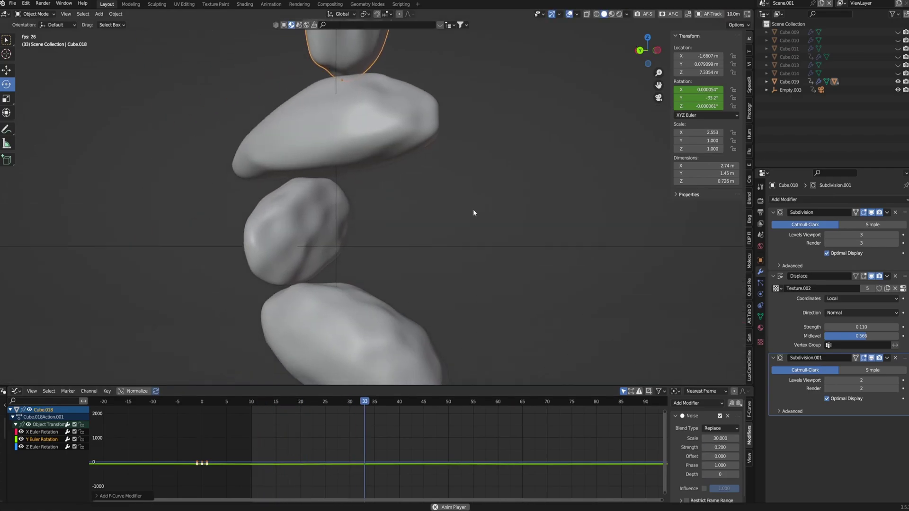
{"action": "middle_click_drag", "start_coordinate": [472, 209], "coordinate": [426, 171]}
{"action": "key", "text": "KP_0"}
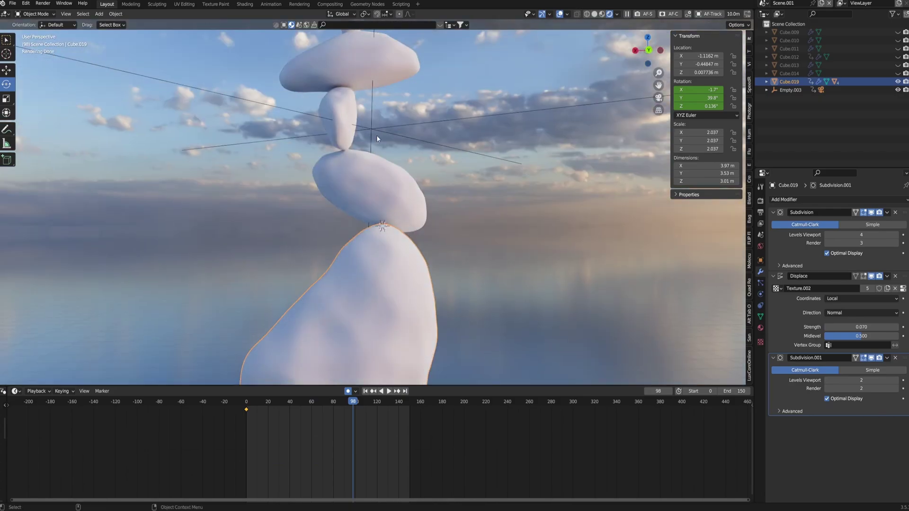
Show the hidden original rocks in the scene and apply their stone materials to the stacked rocks.
{"action": "scroll", "coordinate": [377, 139], "scroll_direction": "down", "scroll_amount": 5}
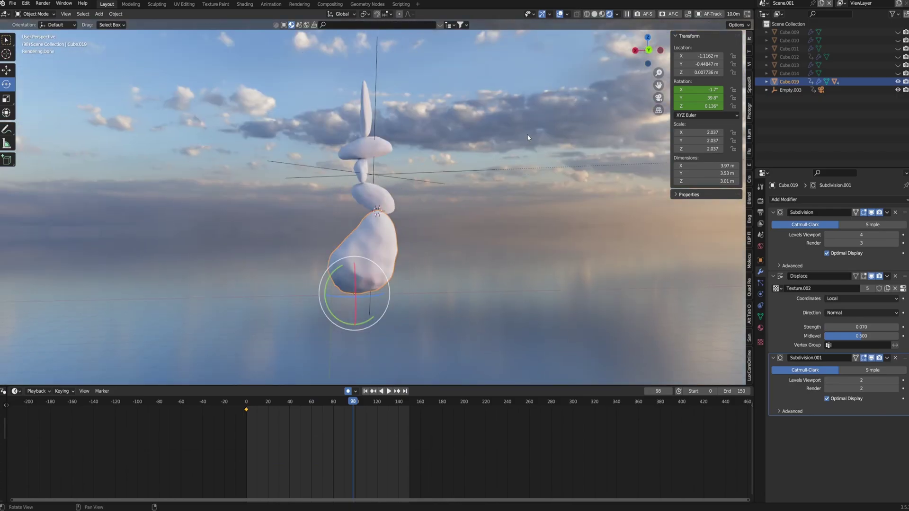
{"action": "middle_click_drag", "start_coordinate": [530, 138], "coordinate": [495, 155]}
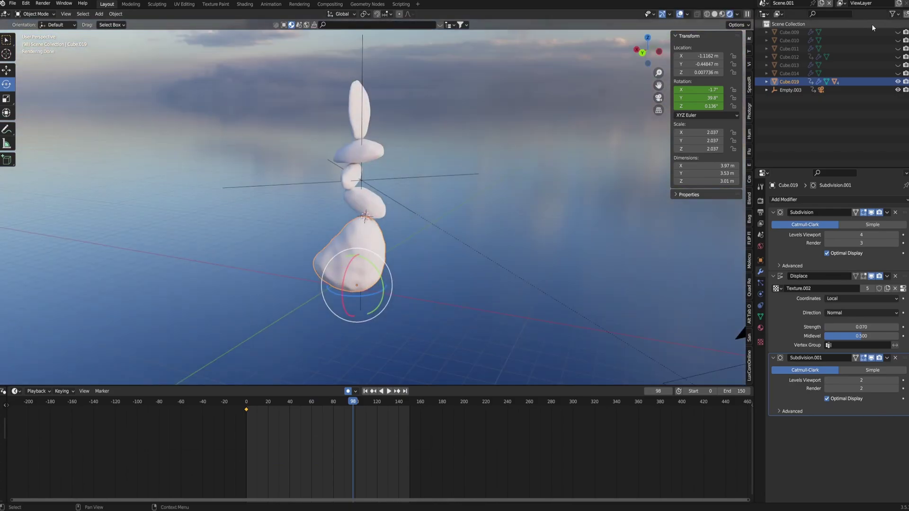
{"action": "left_click", "coordinate": [898, 72]}
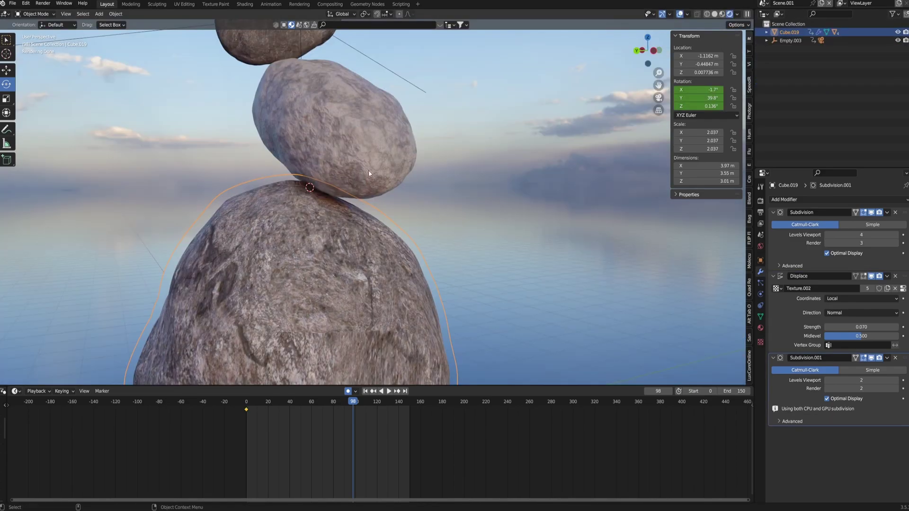
Raise the base rock's mesh slightly along global Z in Edit Mode so its top meets the second rock.
{"action": "scroll", "coordinate": [360, 208], "scroll_direction": "down", "scroll_amount": 3}
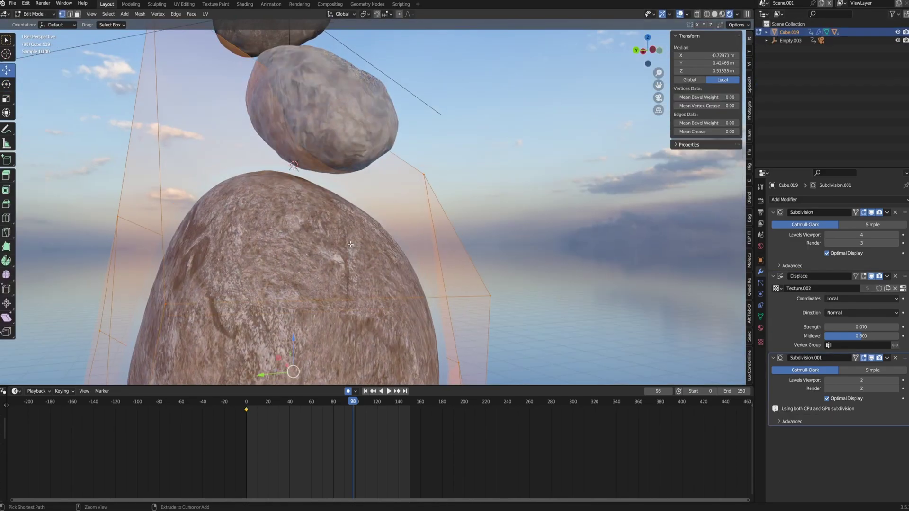
{"action": "scroll", "coordinate": [312, 222], "scroll_direction": "down", "scroll_amount": 3}
{"action": "middle_click_drag", "start_coordinate": [363, 224], "coordinate": [312, 159]}
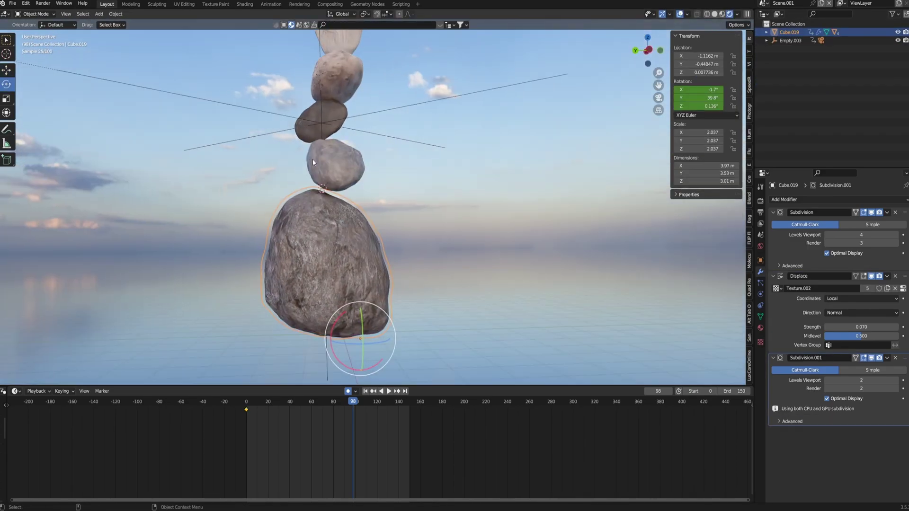
{"action": "middle_click_drag", "start_coordinate": [352, 242], "coordinate": [297, 255]}
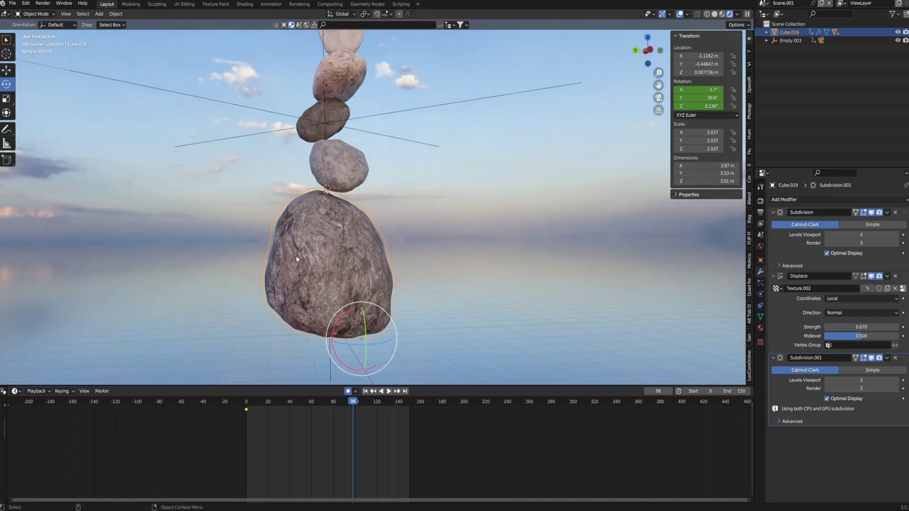
{"action": "key", "text": "Tab"}
{"action": "scroll", "coordinate": [368, 266], "scroll_direction": "up", "scroll_amount": 3}
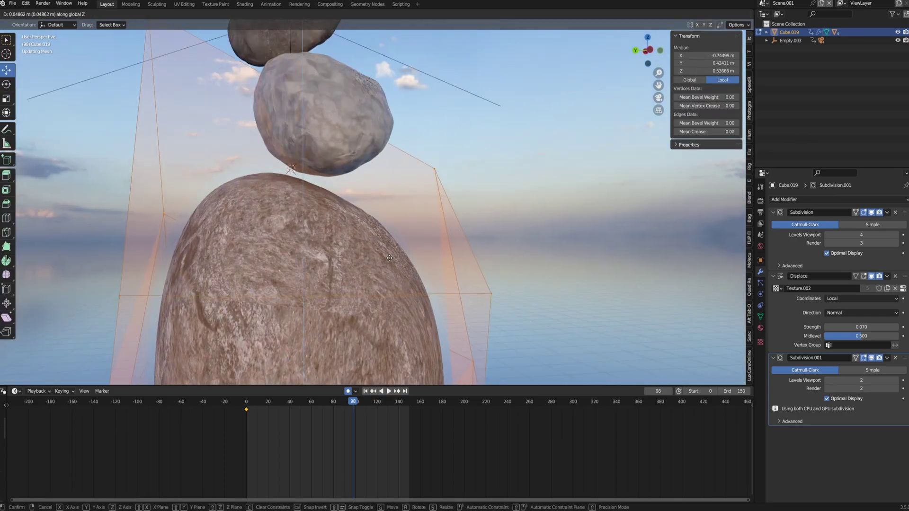
{"action": "key", "text": "Tab"}
{"action": "key", "text": "Tab"}
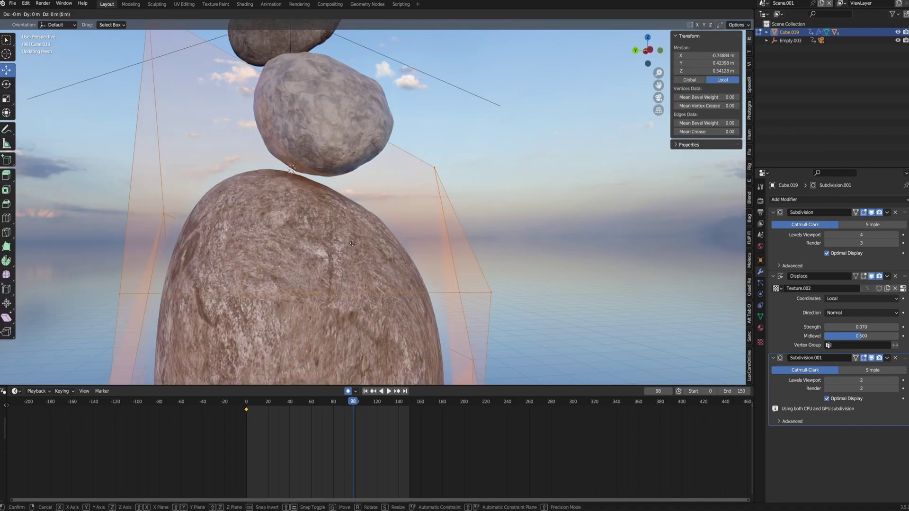
{"action": "key", "text": "Tab"}
{"action": "middle_click_drag", "start_coordinate": [352, 246], "coordinate": [357, 243]}
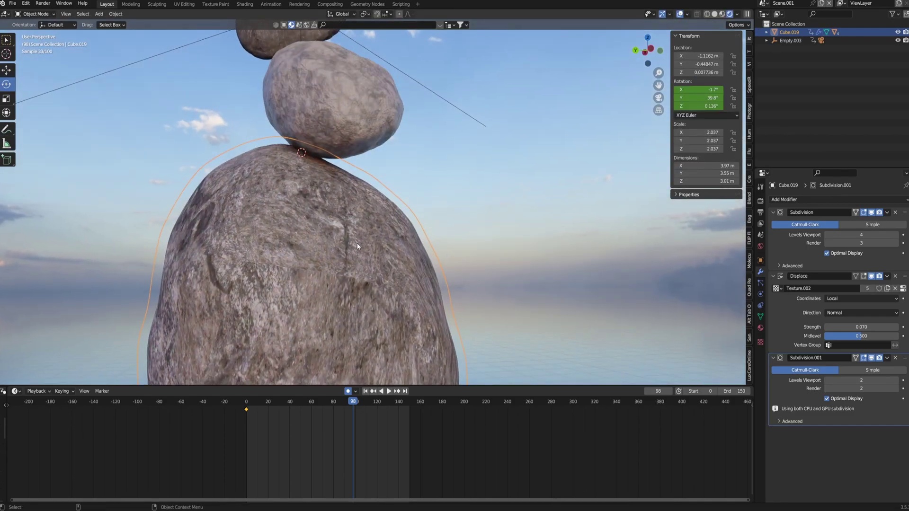